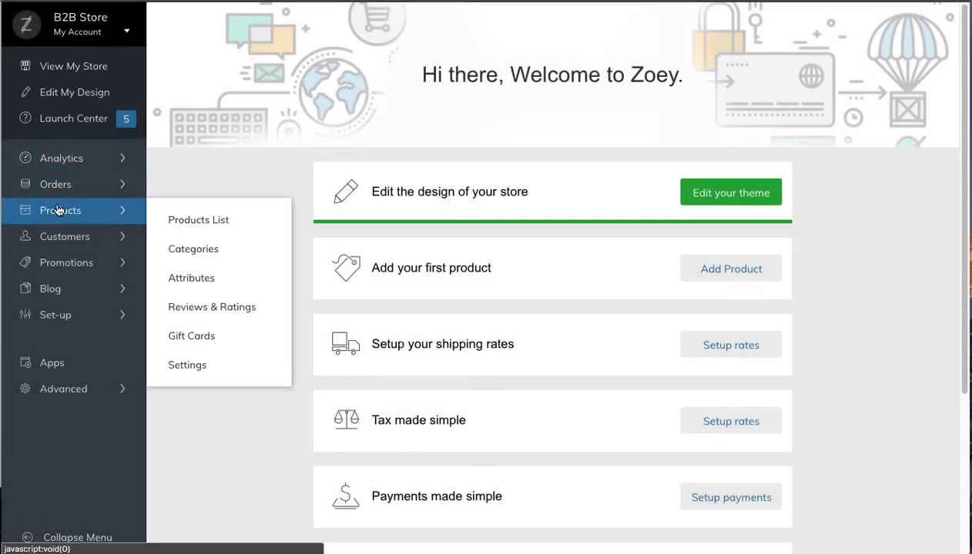
From the Products list, create a new Configurable Product named 'Zoey Shirt' and begin its description
click(184, 222)
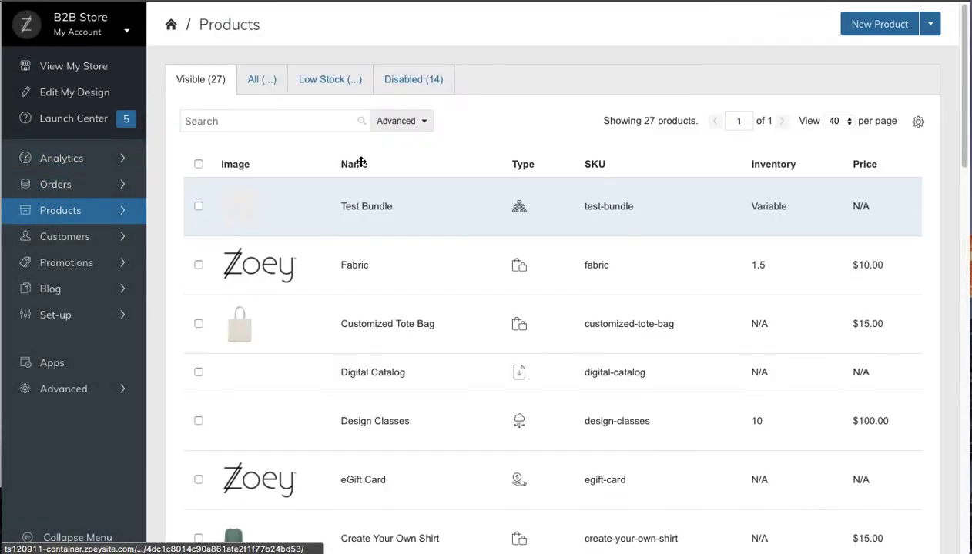
click(930, 30)
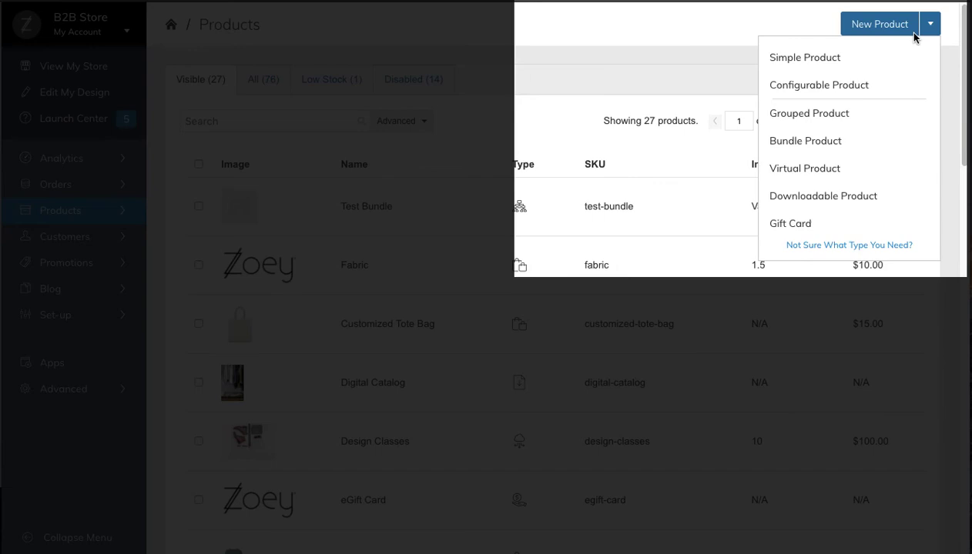
click(861, 90)
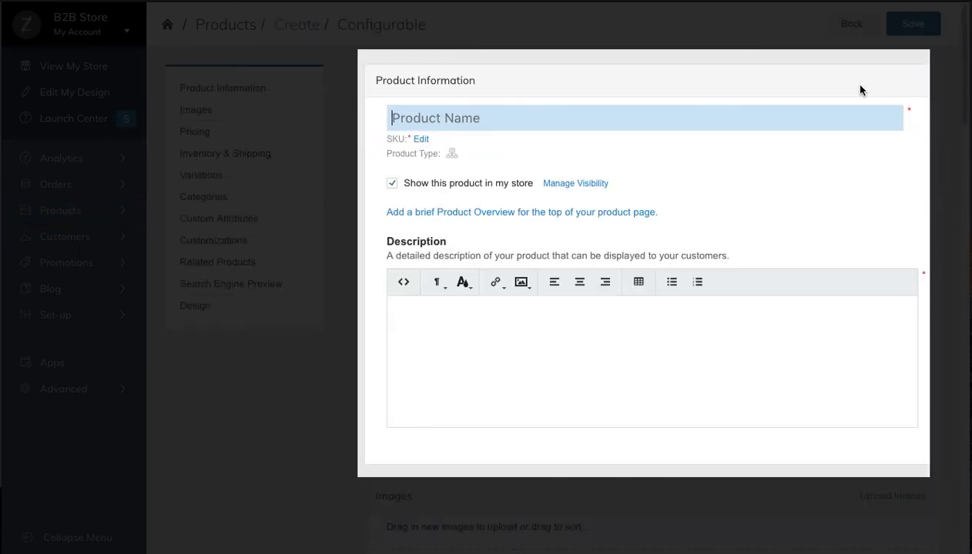
click(576, 123)
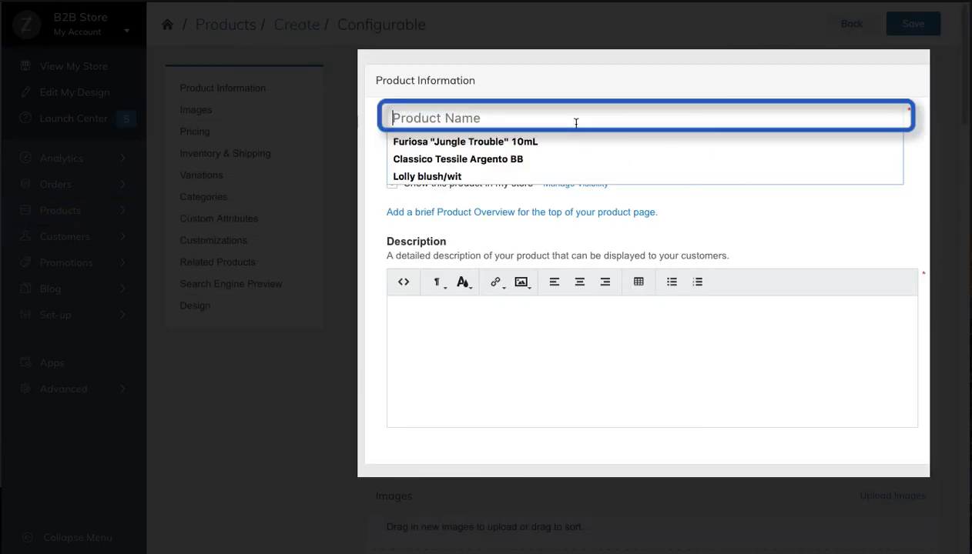
text(Zoey Shirt)
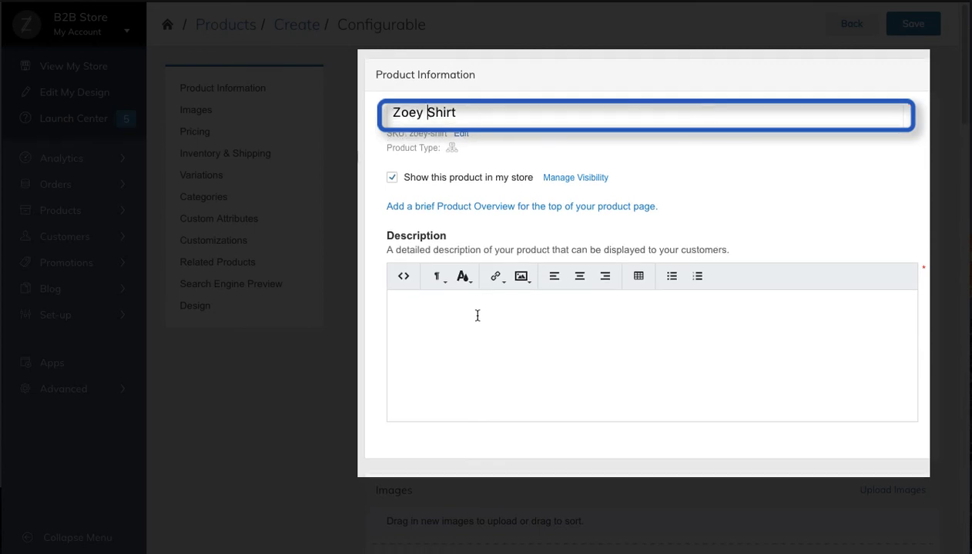
click(477, 315)
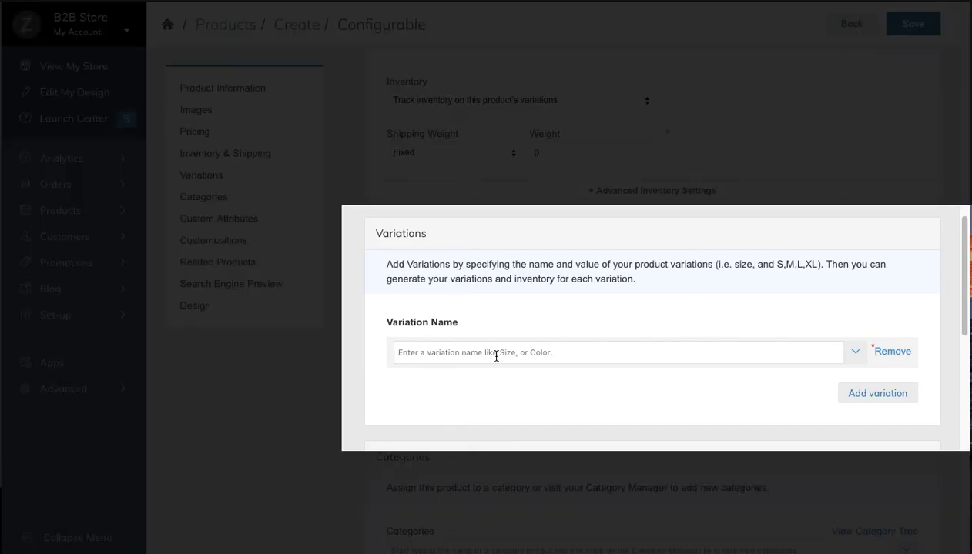
Pick the existing Size variation name and enter values Small, X-Large, Medium and X-Small
text(Siz)
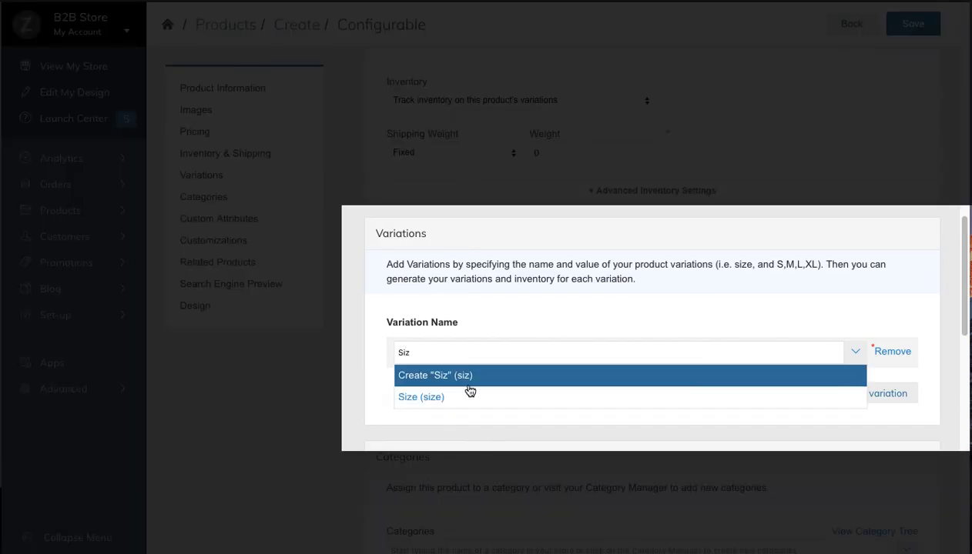
click(465, 397)
click(548, 353)
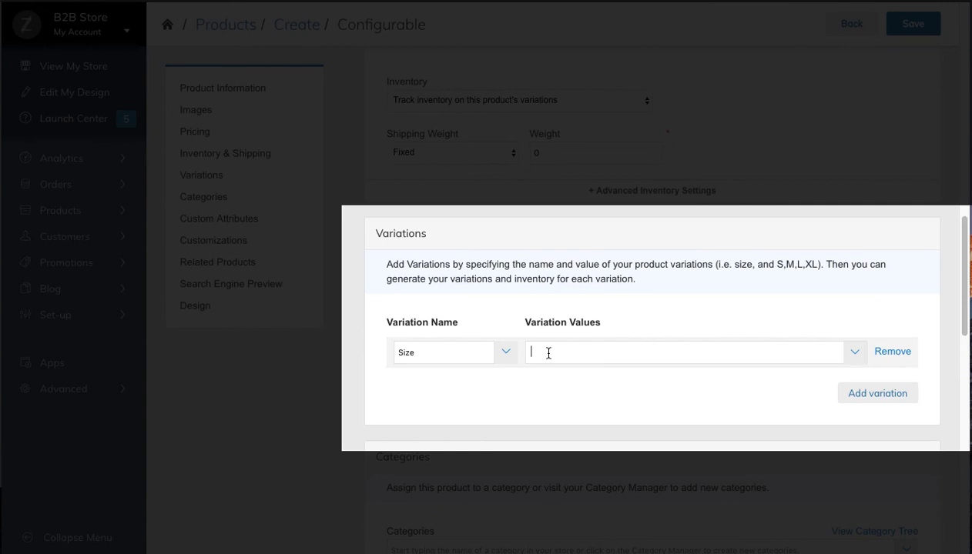
text(Sma)
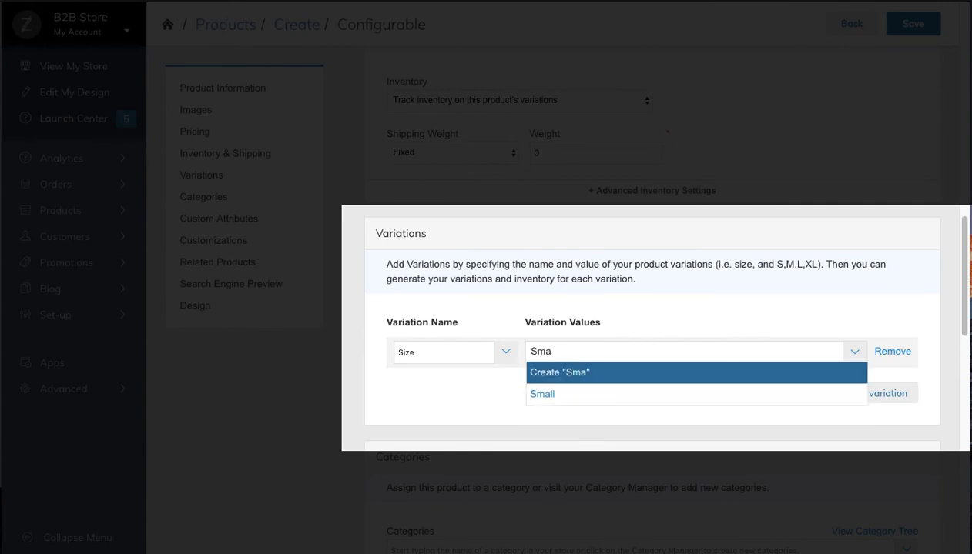
click(556, 396)
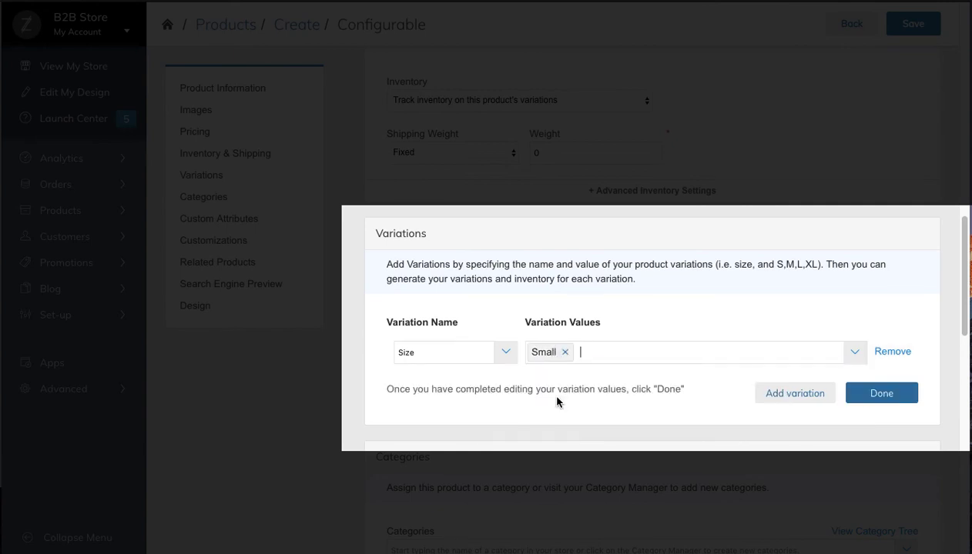
text( X-Large)
key(Return)
text(Medium)
key(Return)
text(X-S)
text(mall)
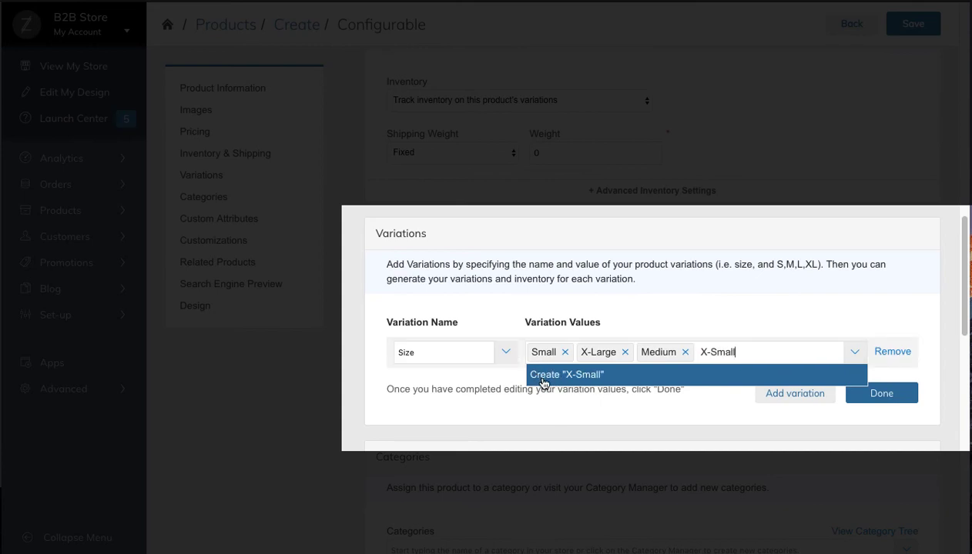
click(541, 377)
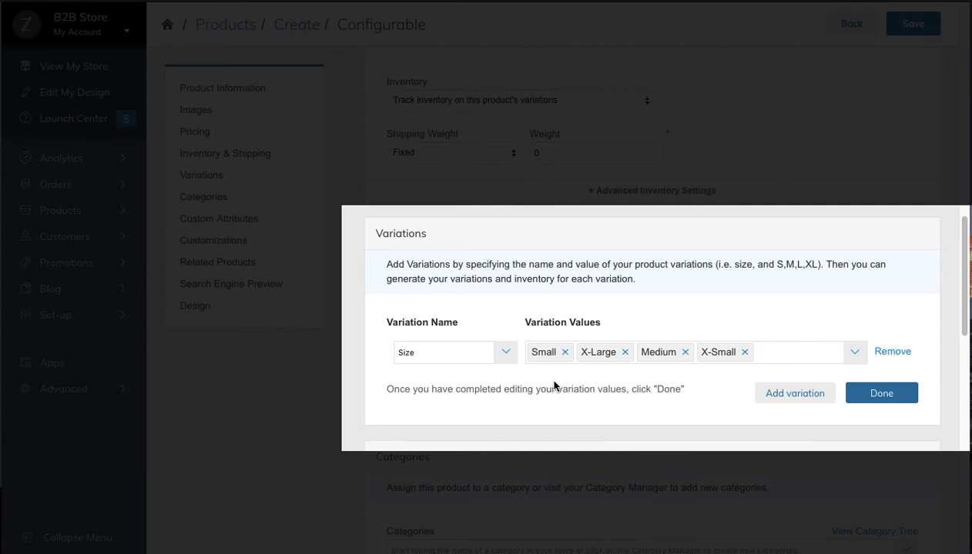
Add a second variation using the Color name, with values Red, Blue and Purple
click(778, 397)
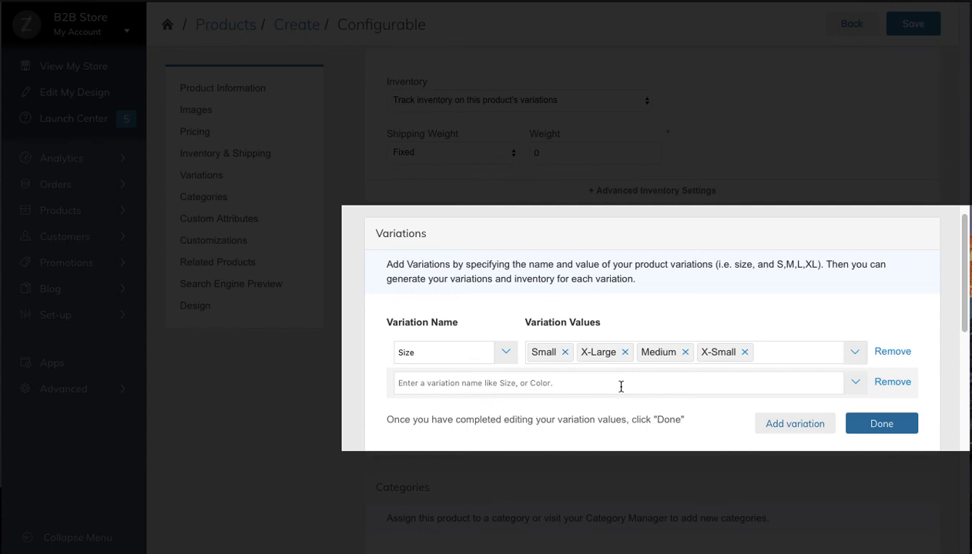
text(Color)
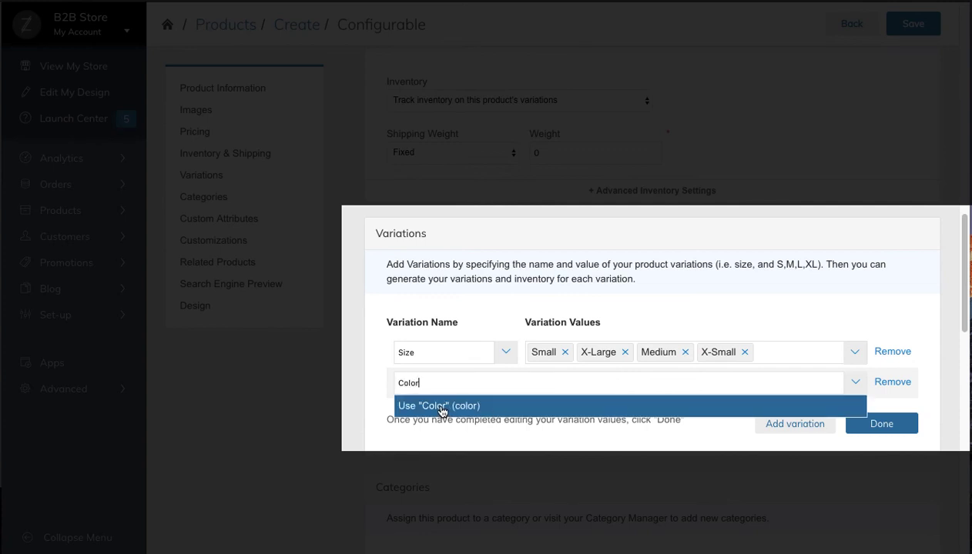
click(445, 410)
click(544, 385)
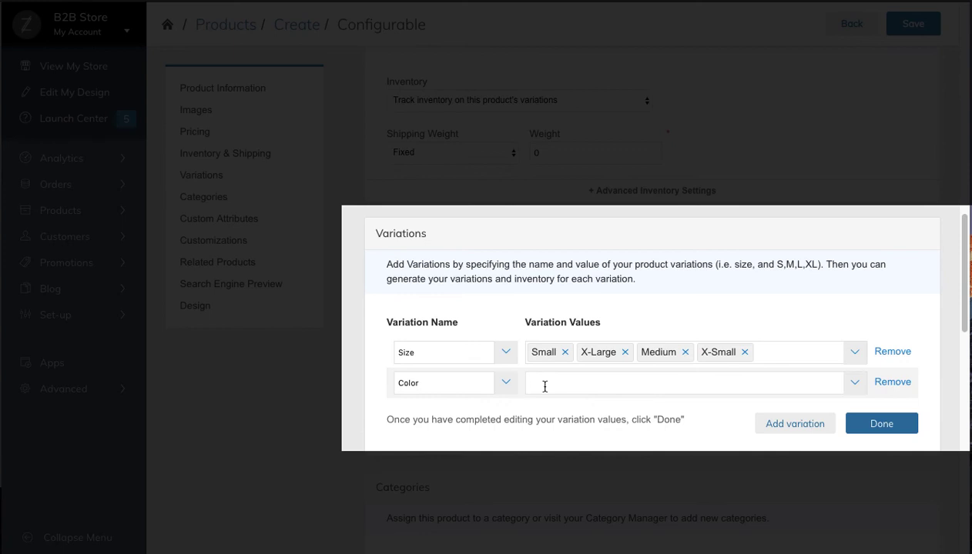
text(Red)
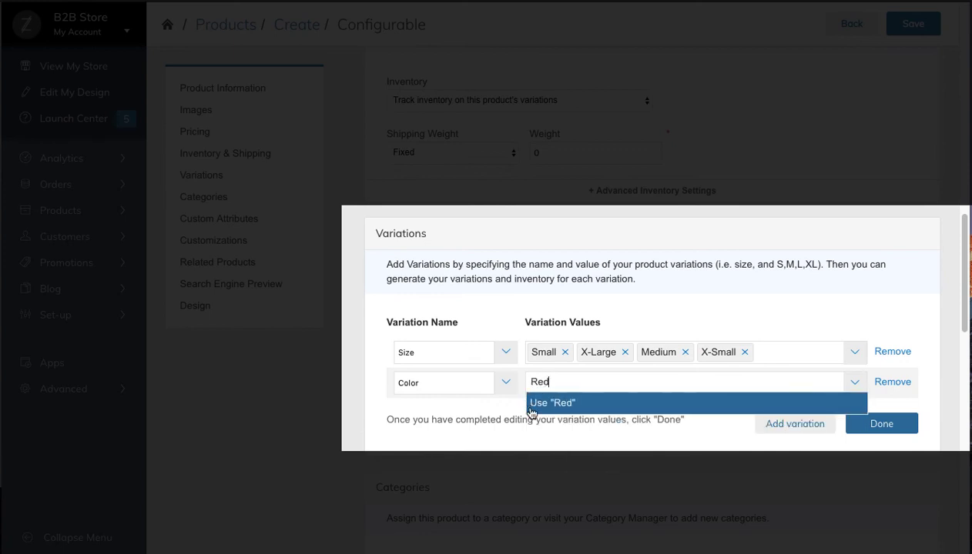
click(542, 405)
text(Blue)
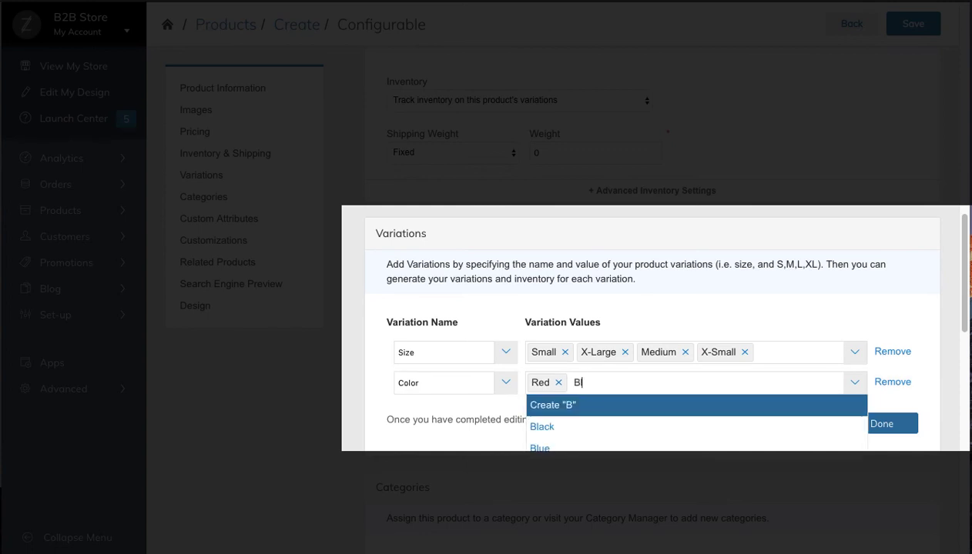
click(547, 408)
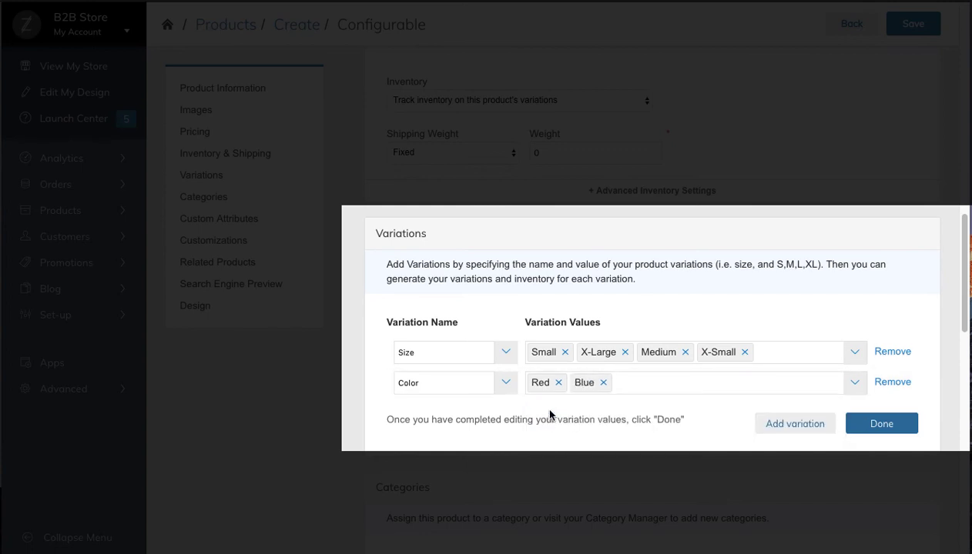
text(Purple)
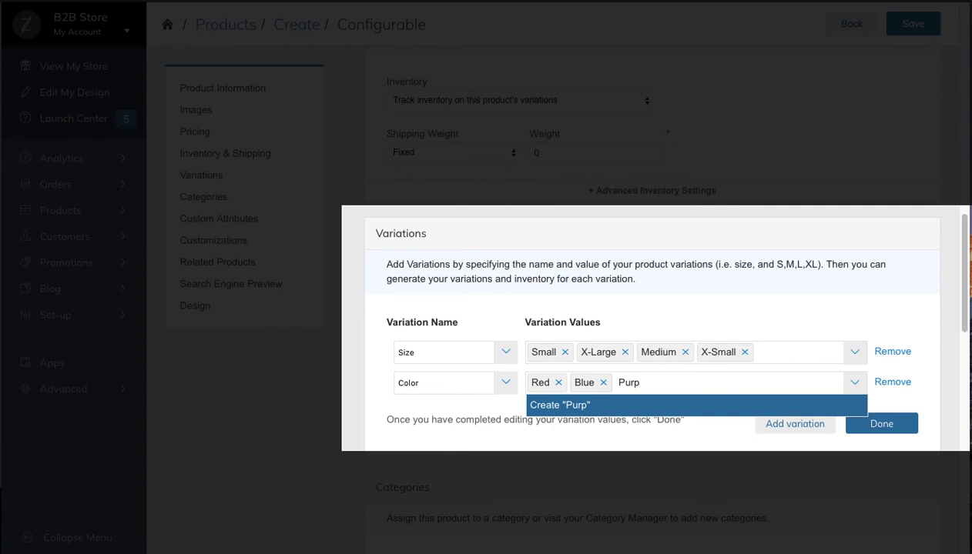
click(539, 404)
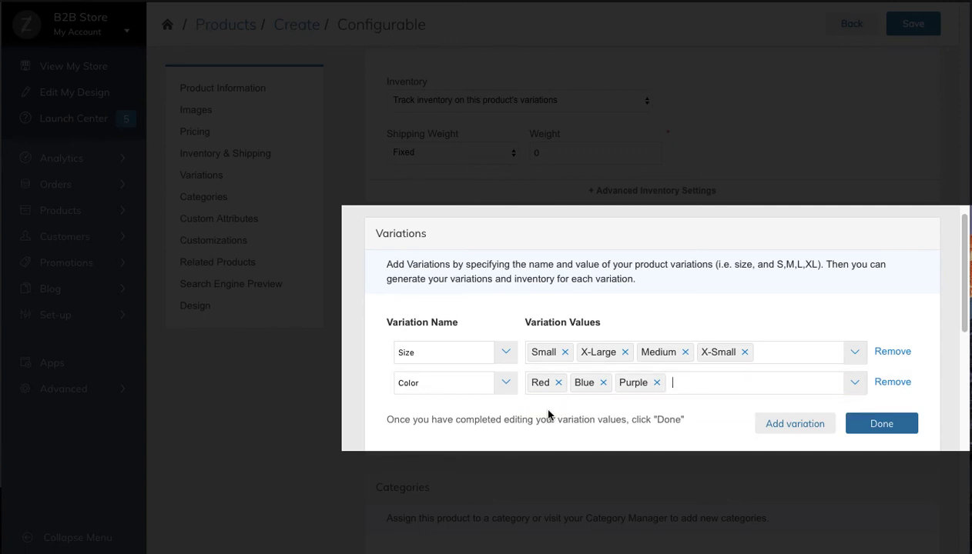
Finish the variations to generate all 12 size-colour combinations and review them
click(877, 426)
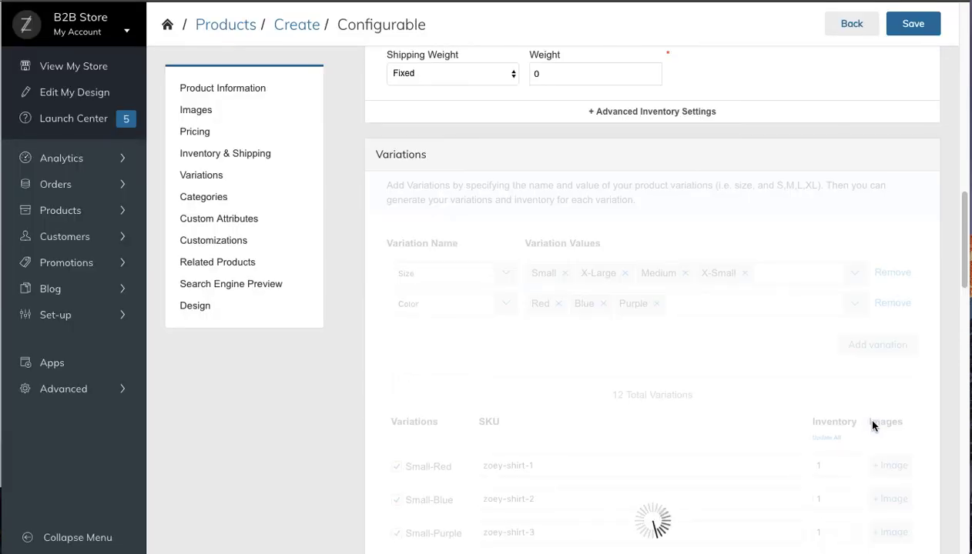
scroll(863, 422, down, 3)
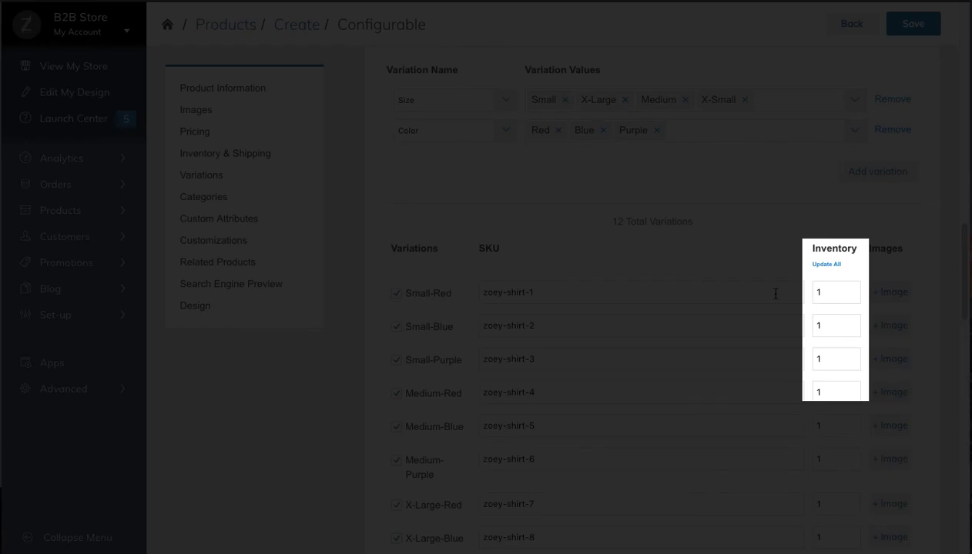
scroll(778, 300, up, 4)
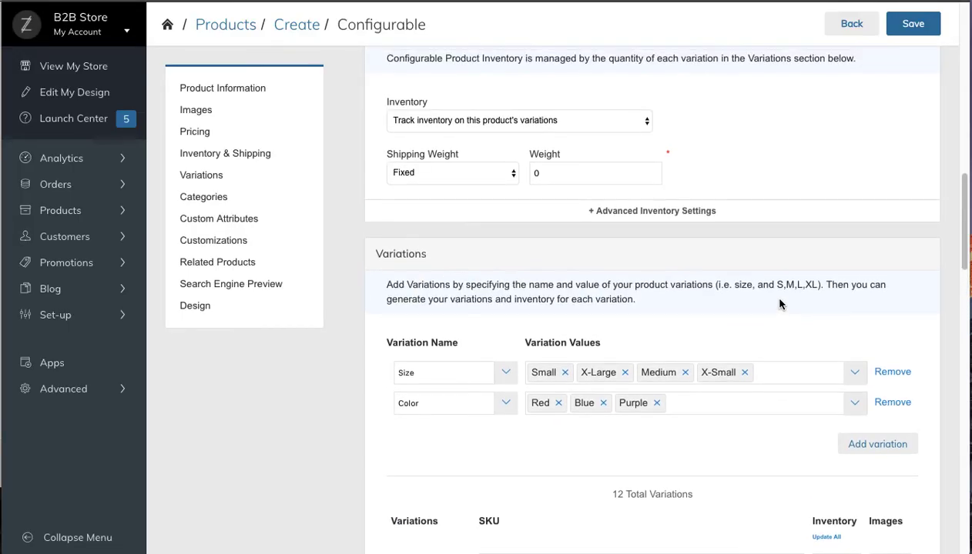
Set Inventory to 'Do not track inventory on this product's variations'
click(576, 124)
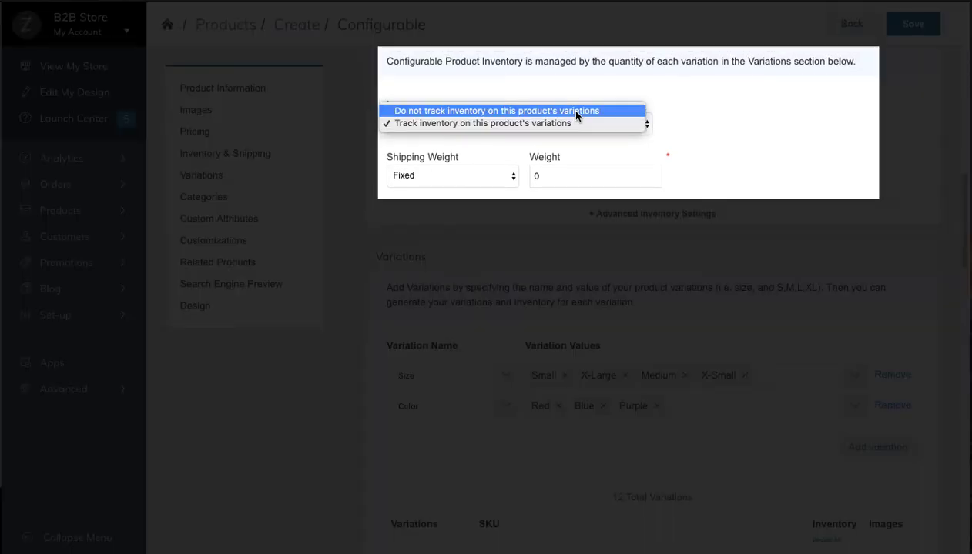
click(576, 113)
scroll(662, 223, down, 2)
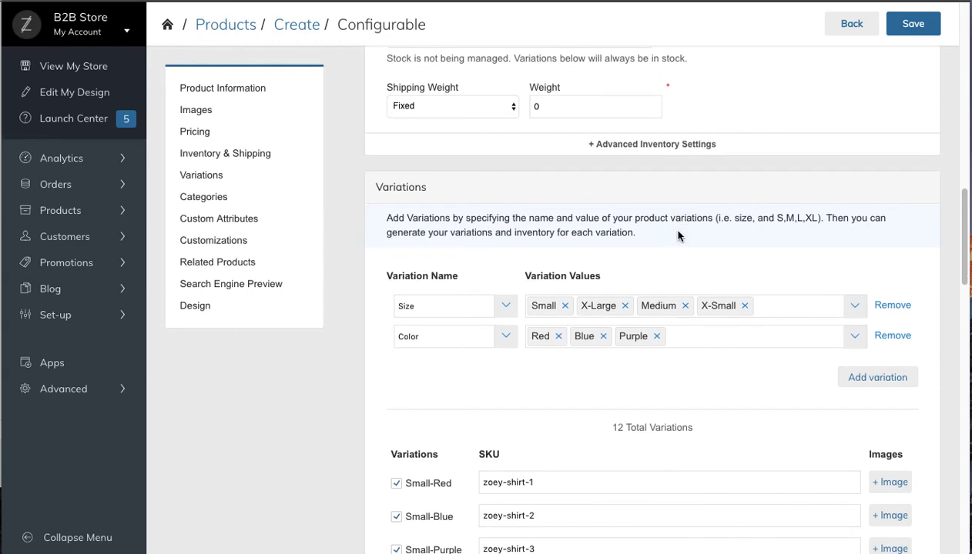
scroll(824, 459, up, 5)
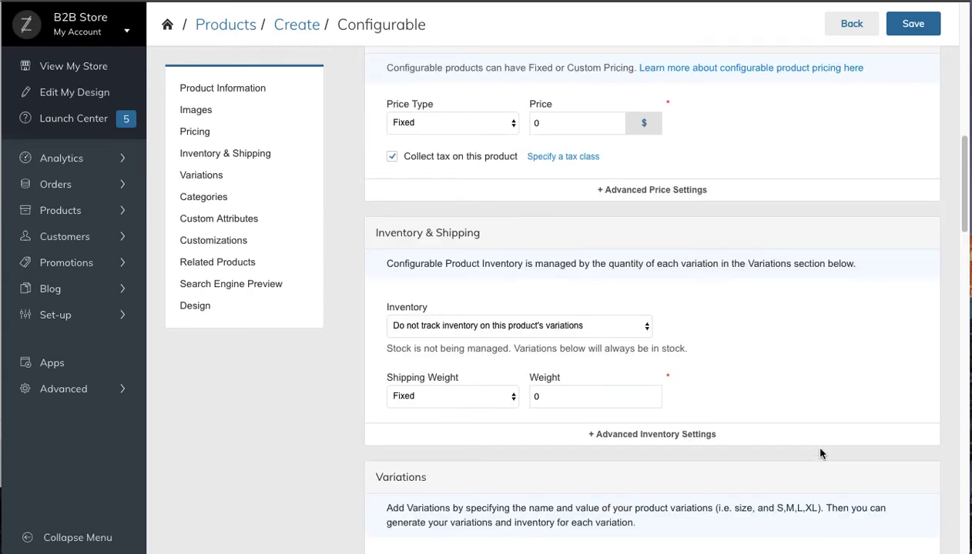
Turn inventory tracking back on and set Shipping Weight and Price Type to Custom
click(500, 325)
click(511, 342)
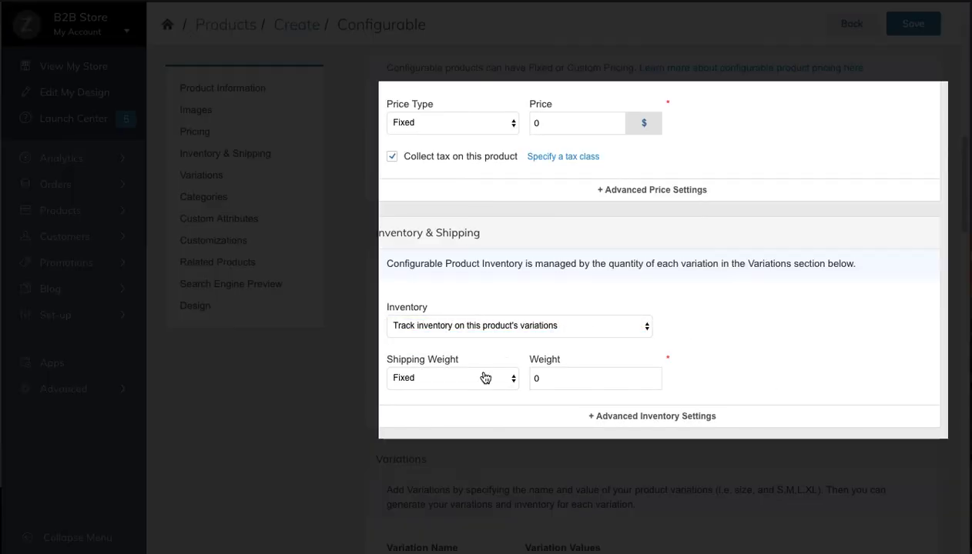
click(481, 377)
click(447, 390)
click(445, 127)
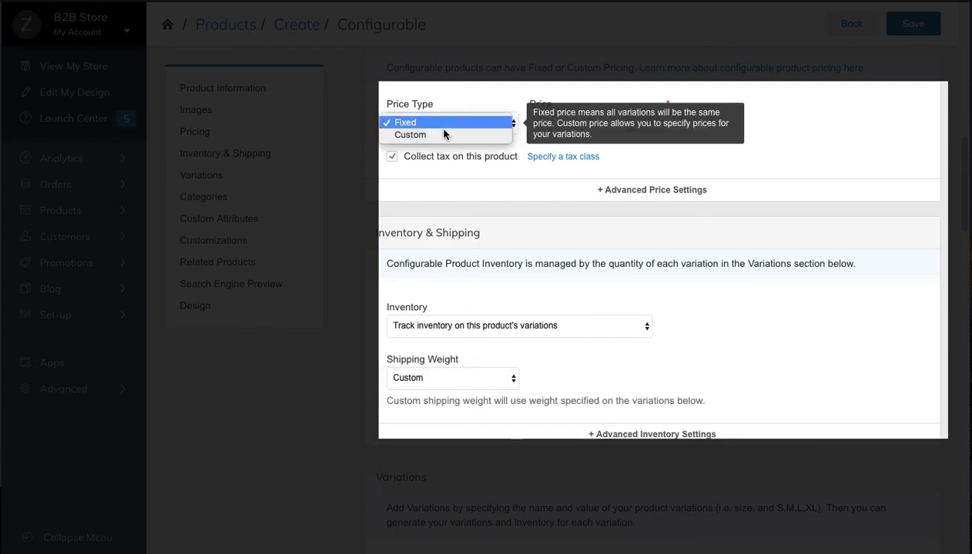
click(549, 227)
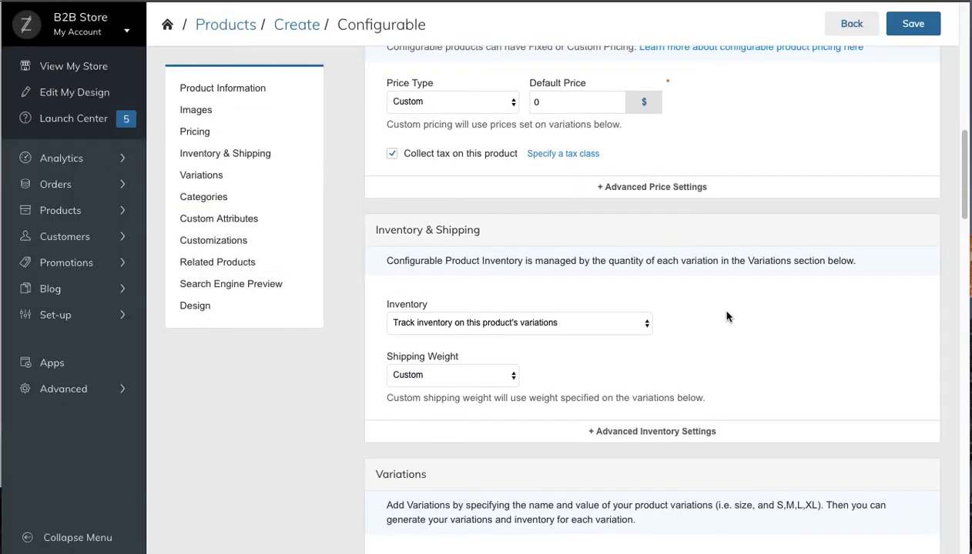
scroll(725, 314, down, 5)
scroll(726, 312, down, 1)
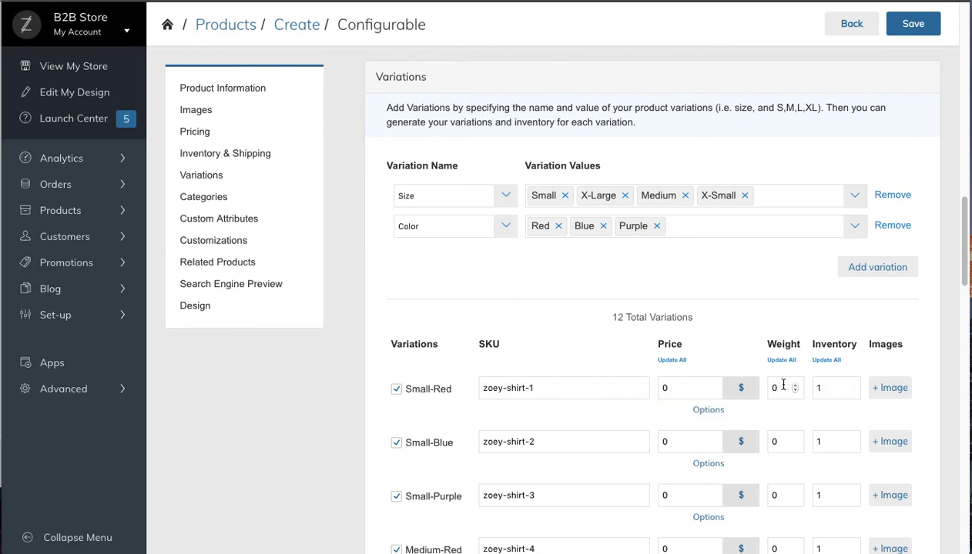
scroll(737, 403, down, 5)
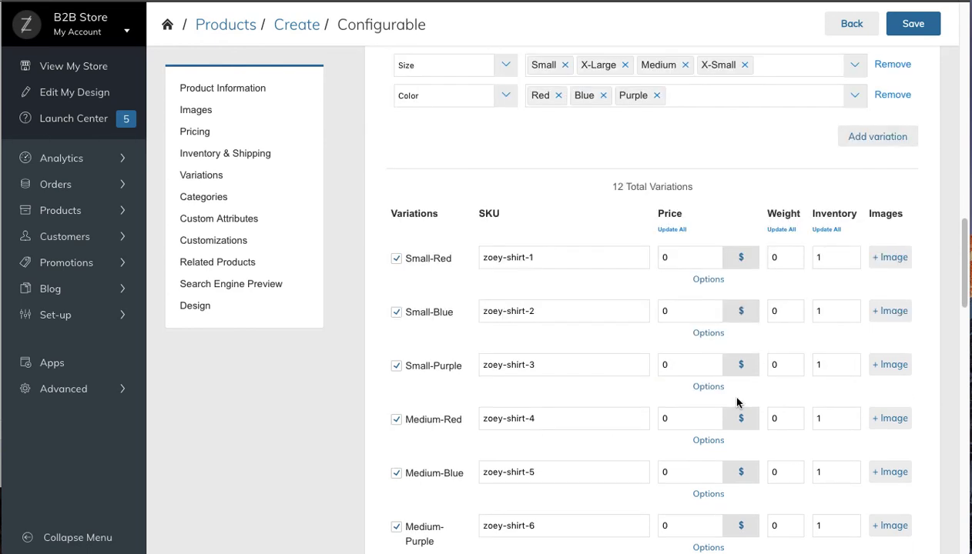
scroll(737, 404, down, 3)
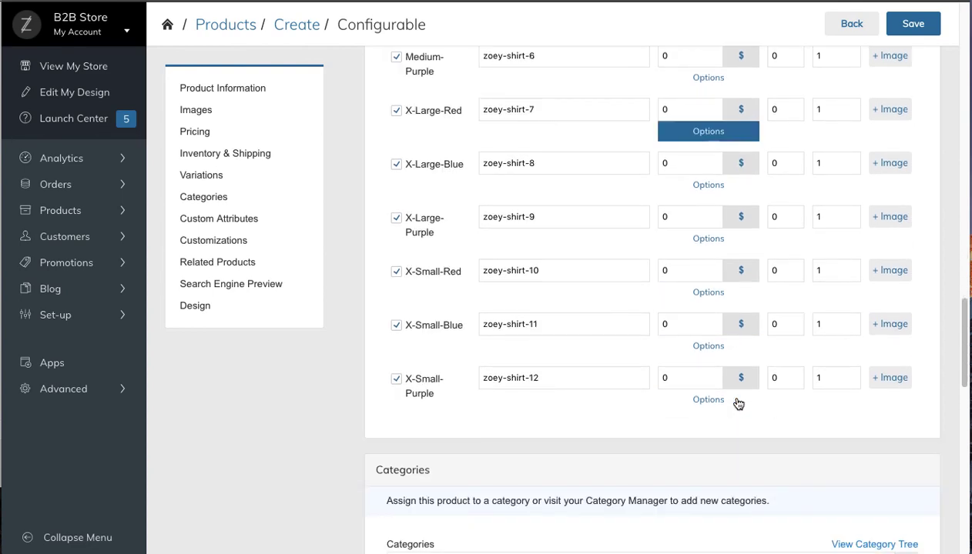
scroll(738, 404, down, 2)
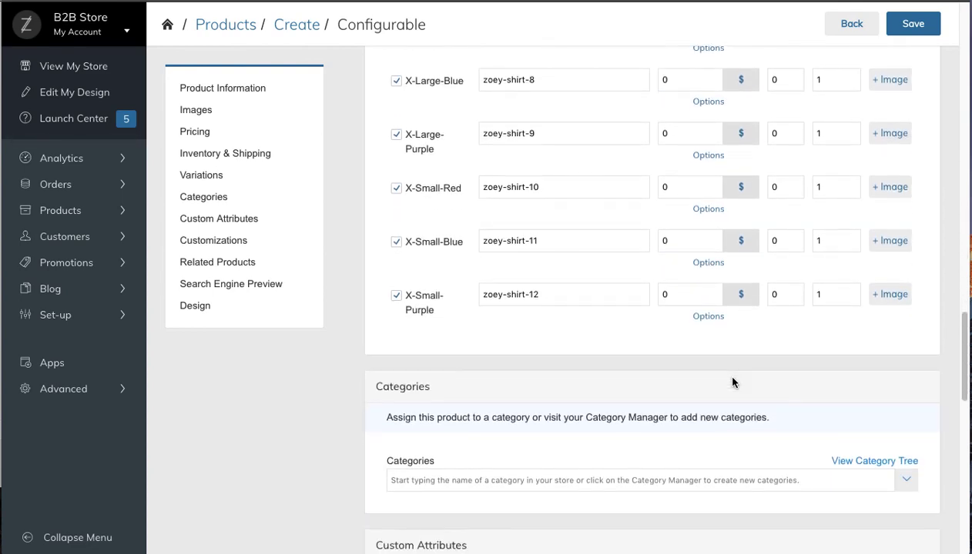
click(714, 324)
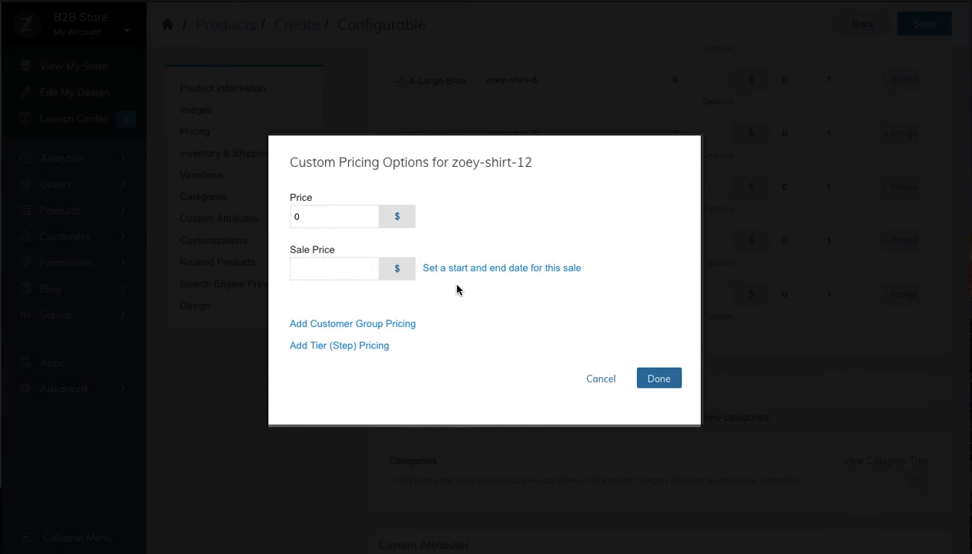
click(595, 378)
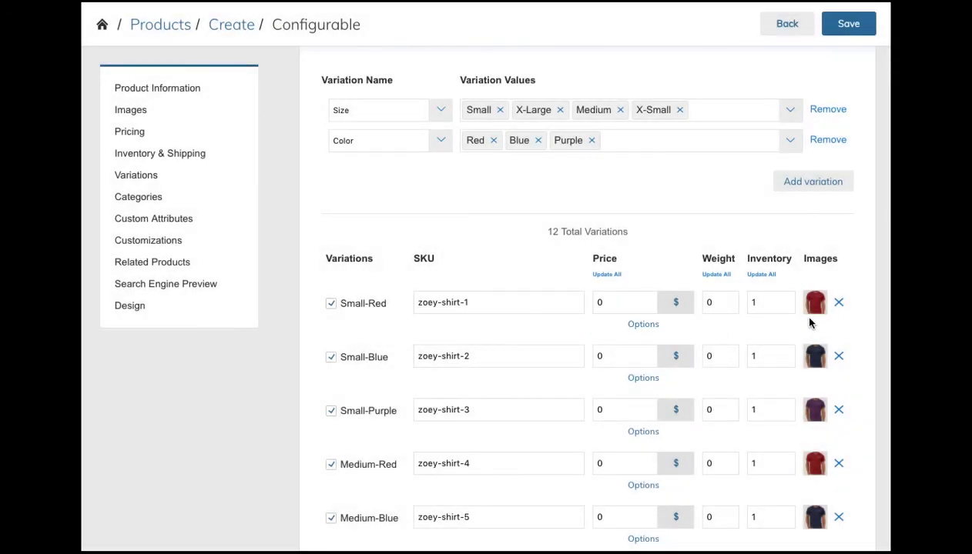
Add a shirt image to the X-Small-Red variation row
scroll(808, 322, down, 7)
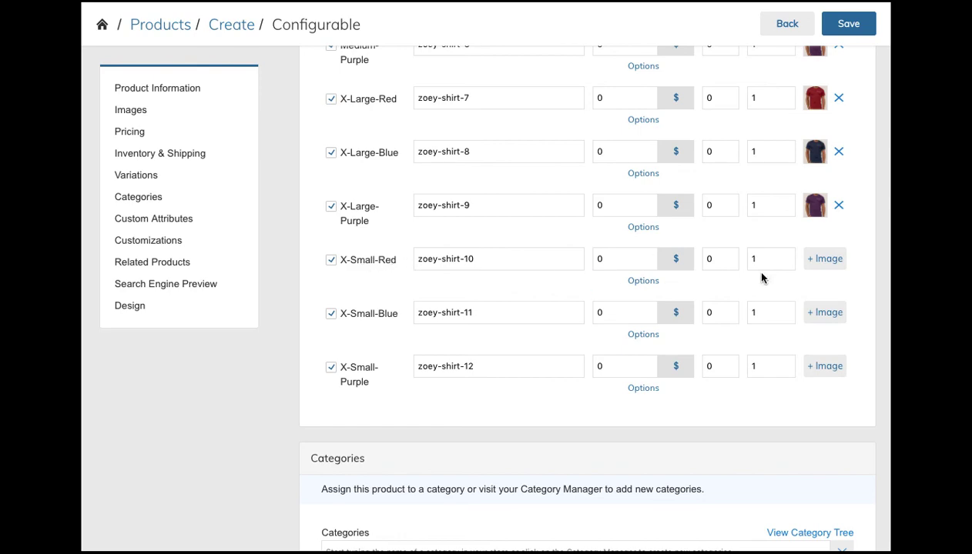
click(807, 259)
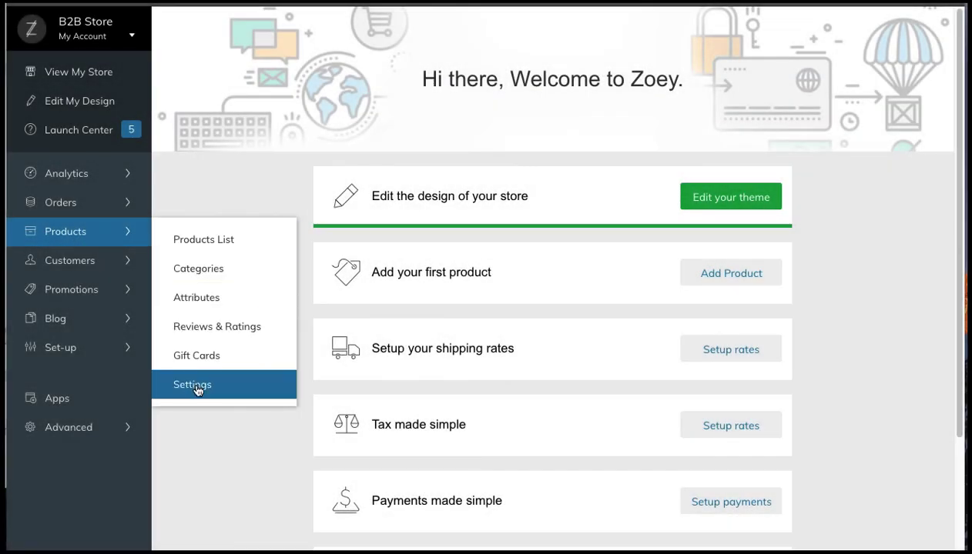
In Swatches settings keep Enabled = Yes, select Color for product pages, and clear the listing attribute
click(197, 390)
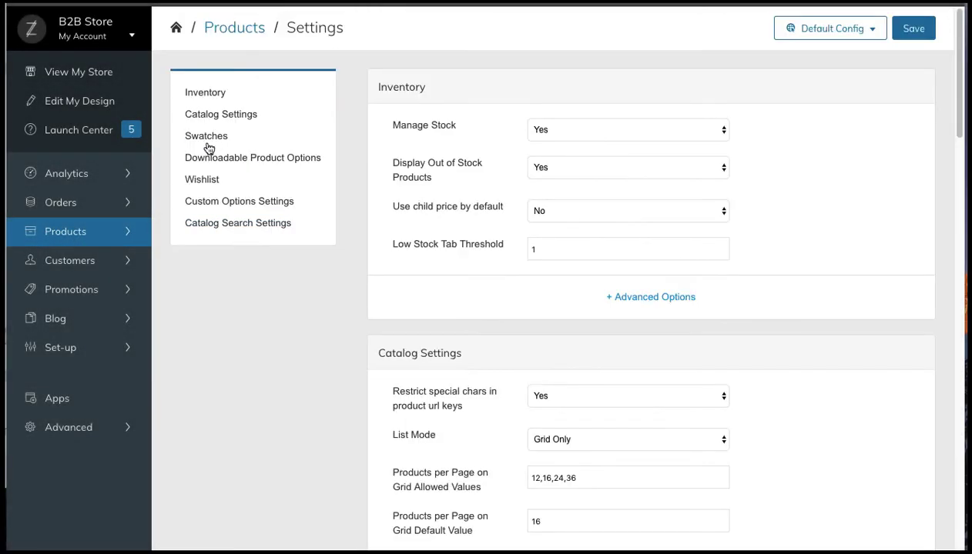
scroll(207, 143, down, 1)
click(206, 144)
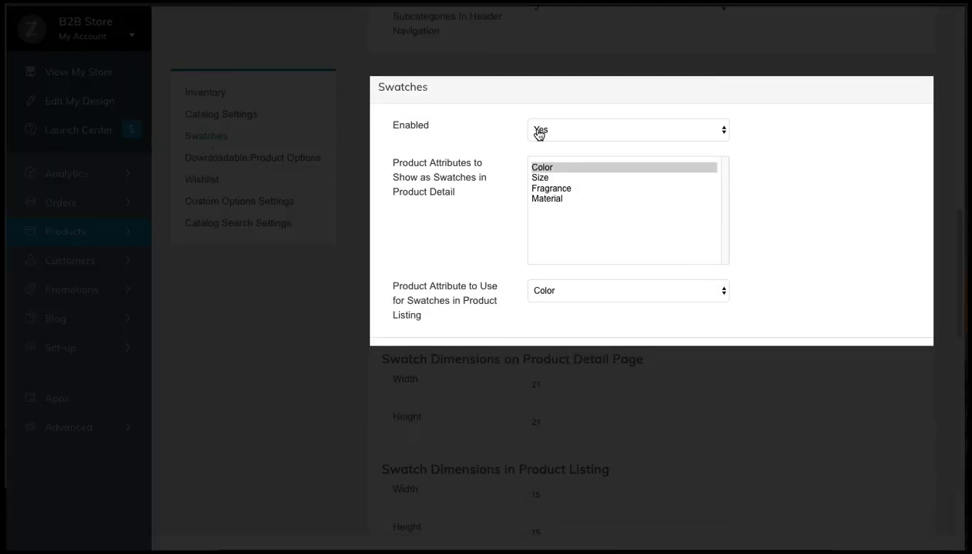
click(539, 133)
click(542, 132)
click(551, 169)
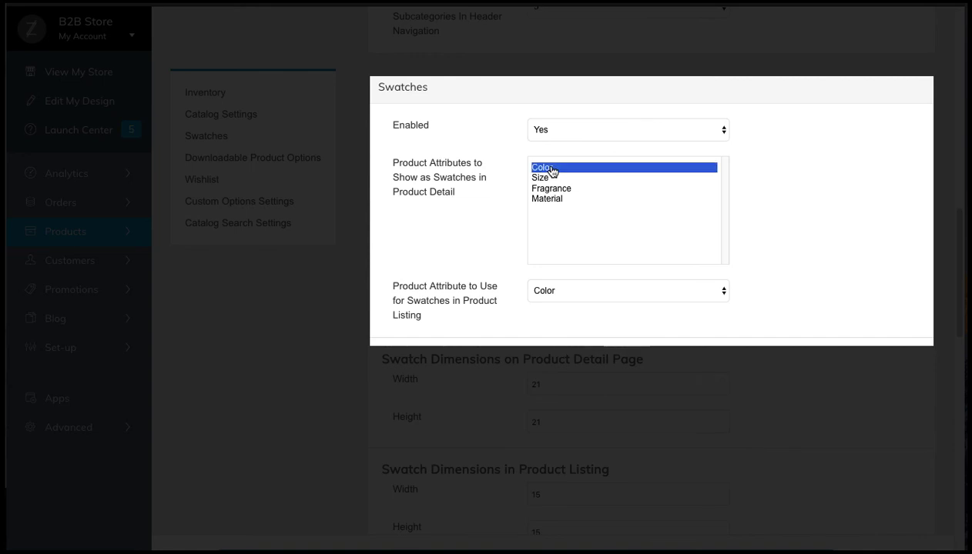
click(575, 293)
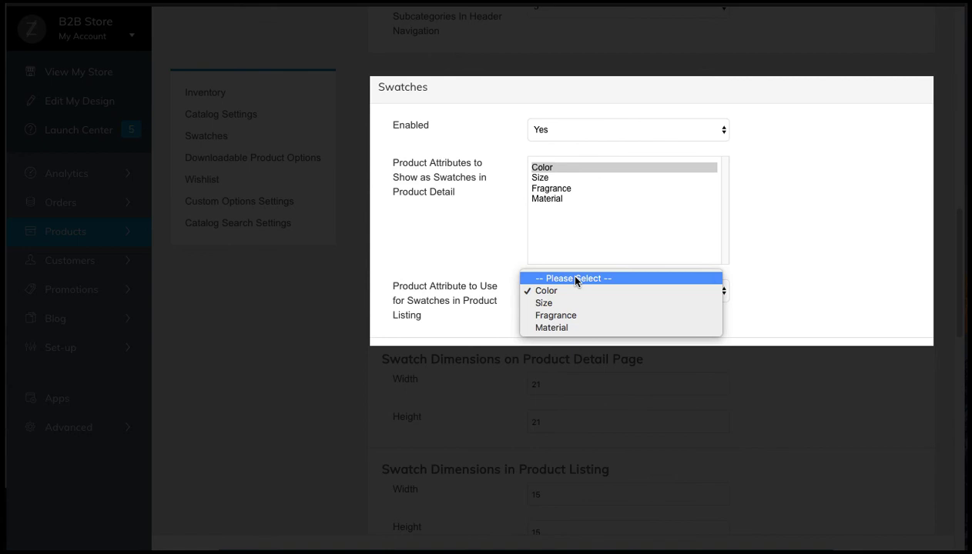
click(575, 278)
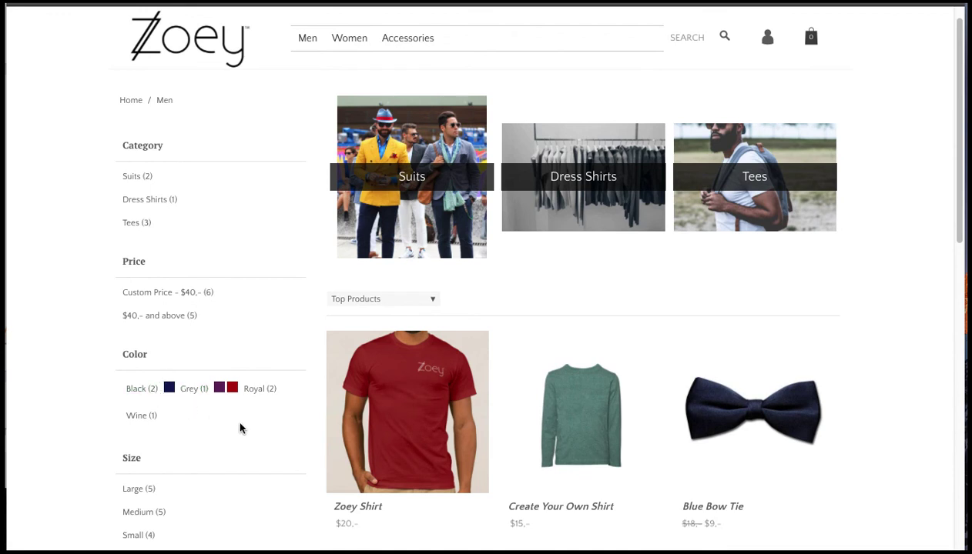
On the storefront Zoey Shirt page, choose size Small and try the purple, red, then blue swatches
mouse_move(360, 417)
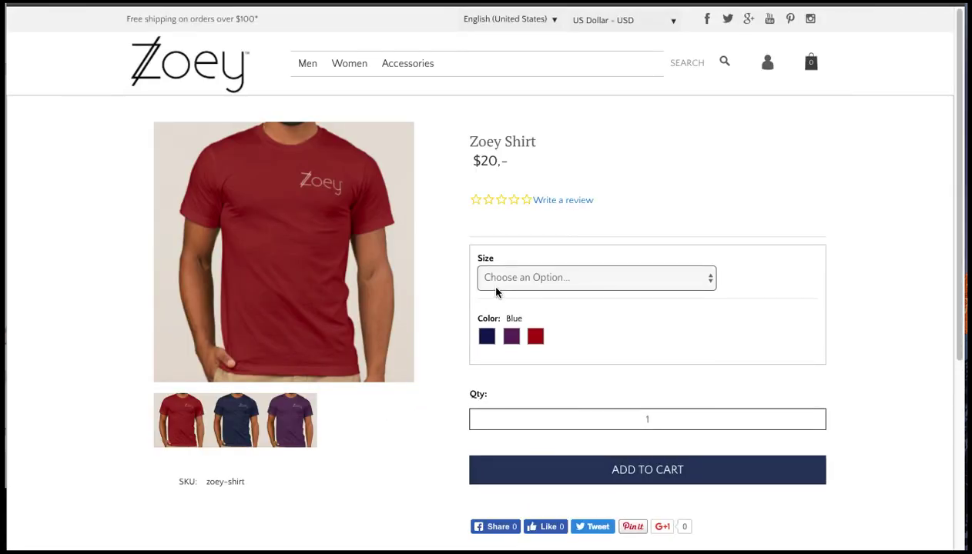
click(496, 289)
click(492, 304)
click(511, 337)
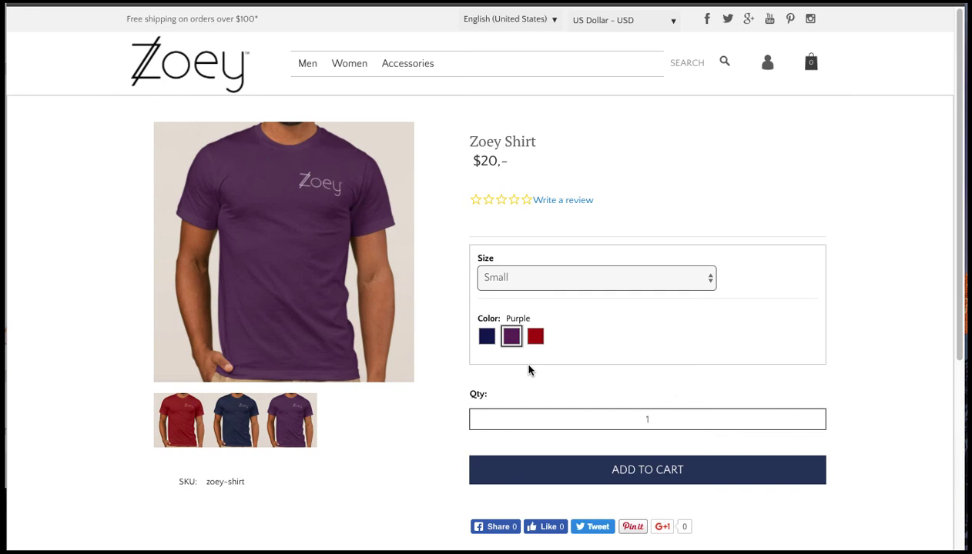
click(536, 339)
click(488, 338)
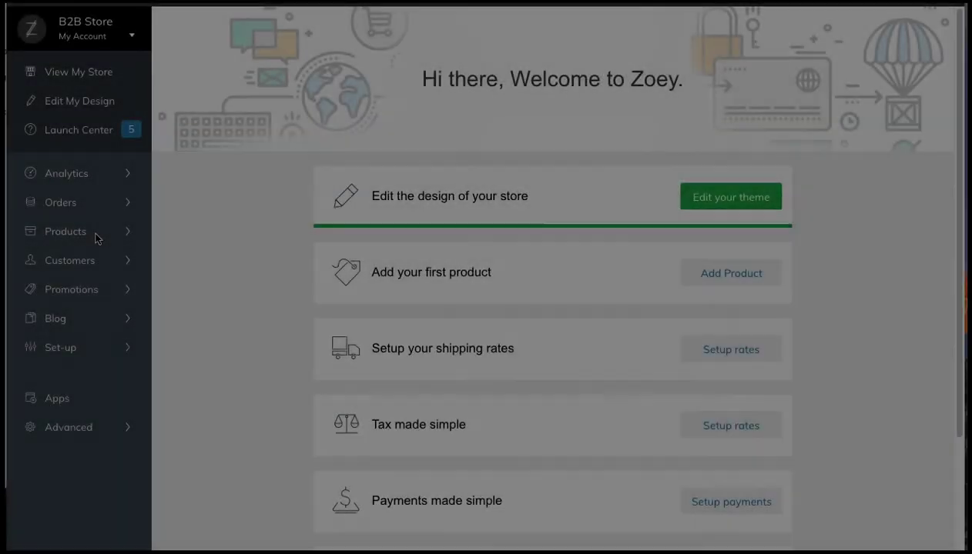
Open the Color attribute from Products > Attributes and set Sort Position in Filters to 3
click(97, 239)
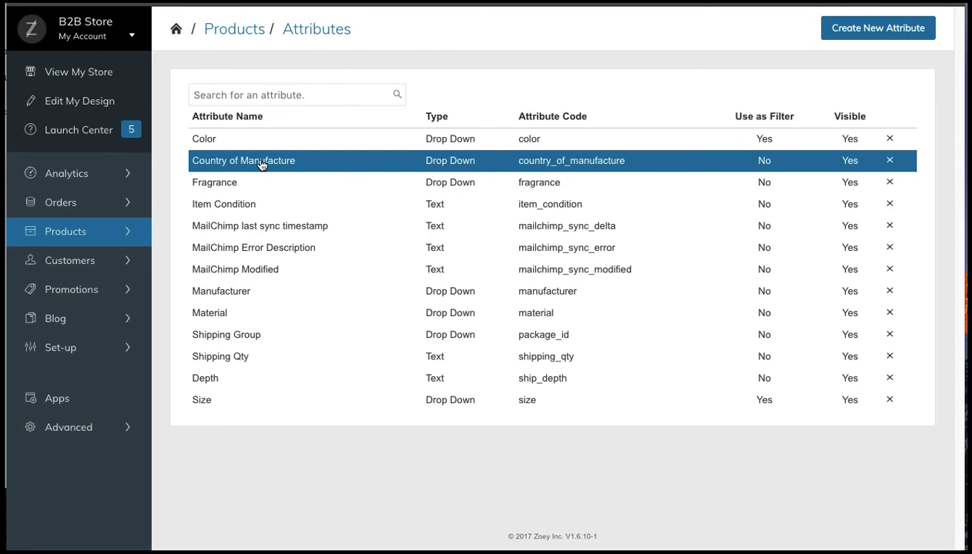
click(302, 144)
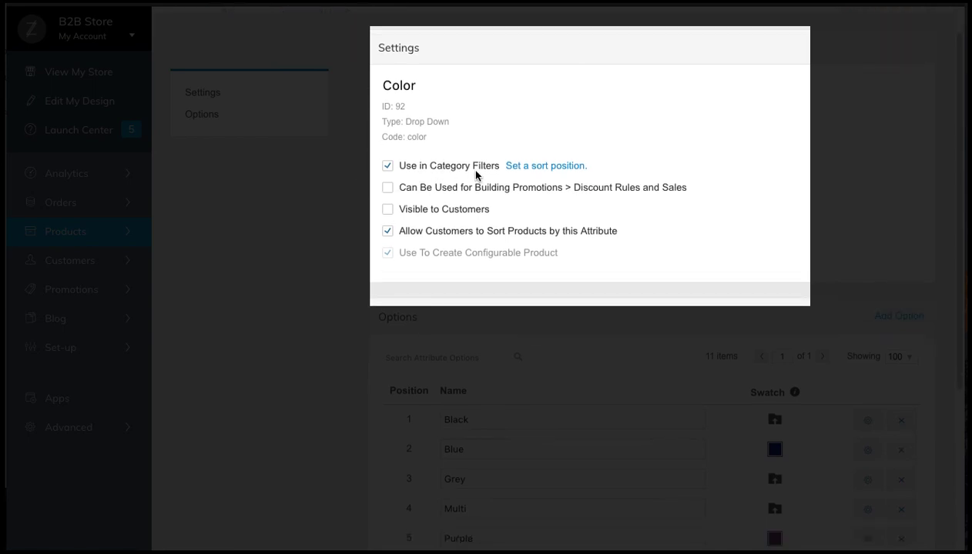
click(530, 168)
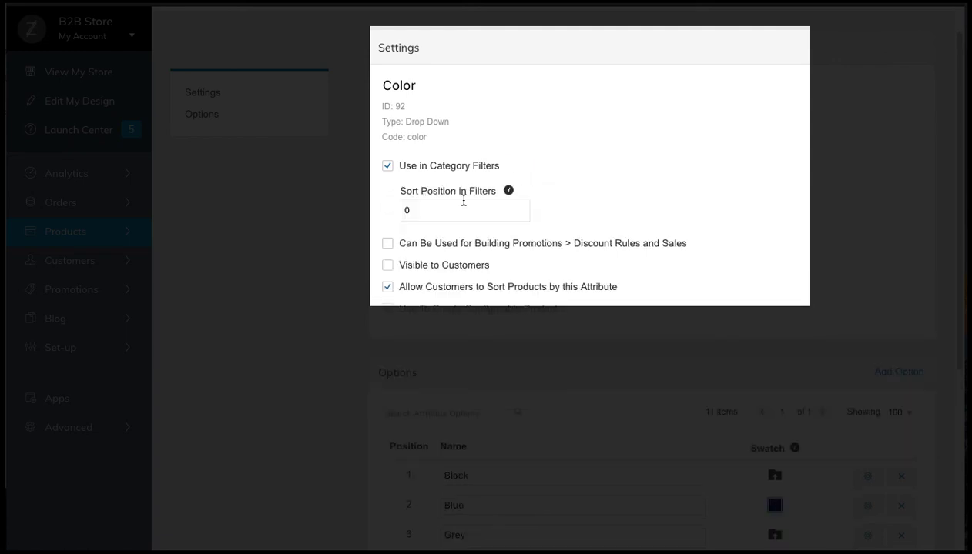
click(422, 199)
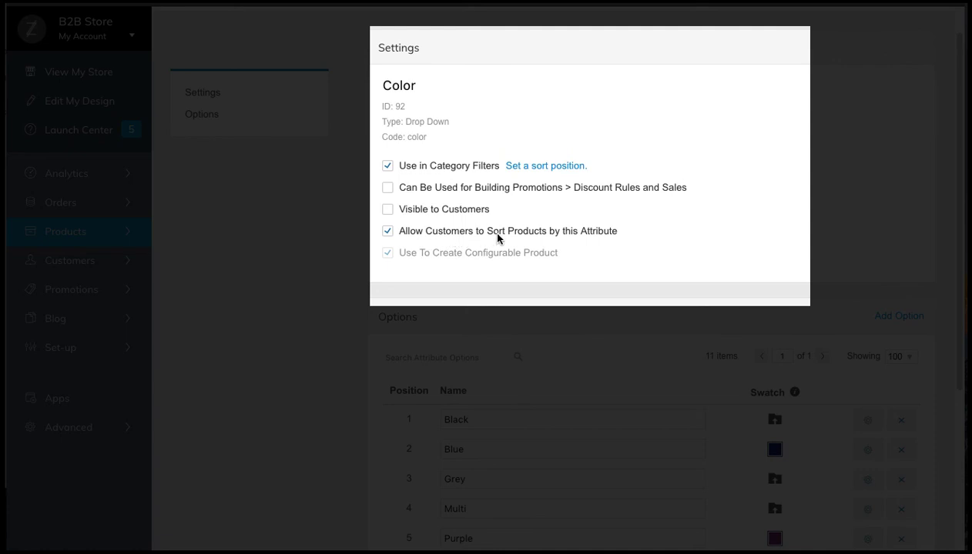
mouse_move(497, 239)
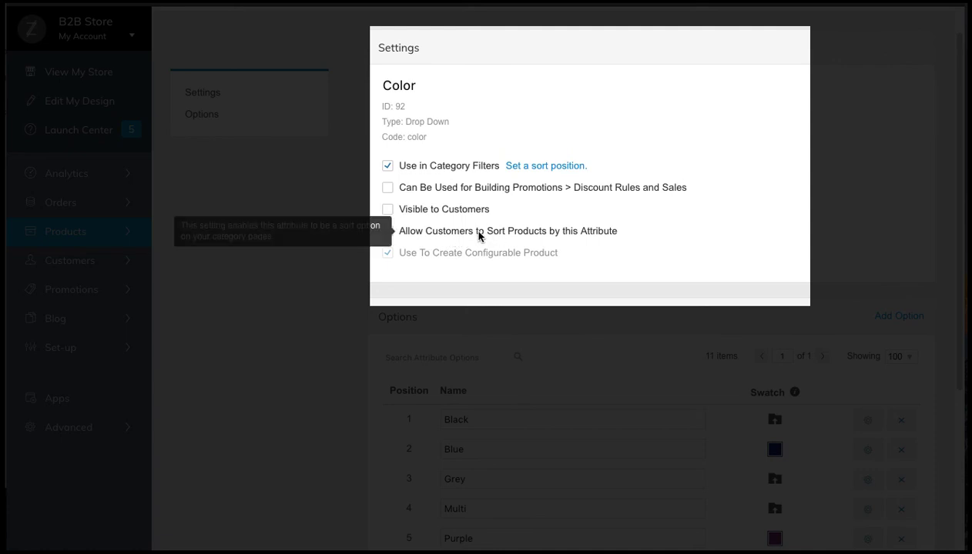
click(478, 233)
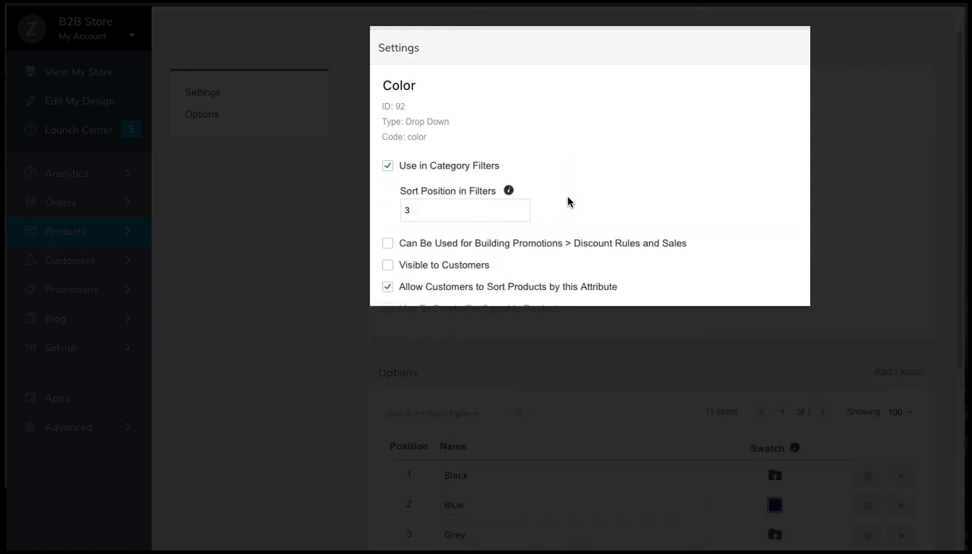
scroll(567, 202, down, 3)
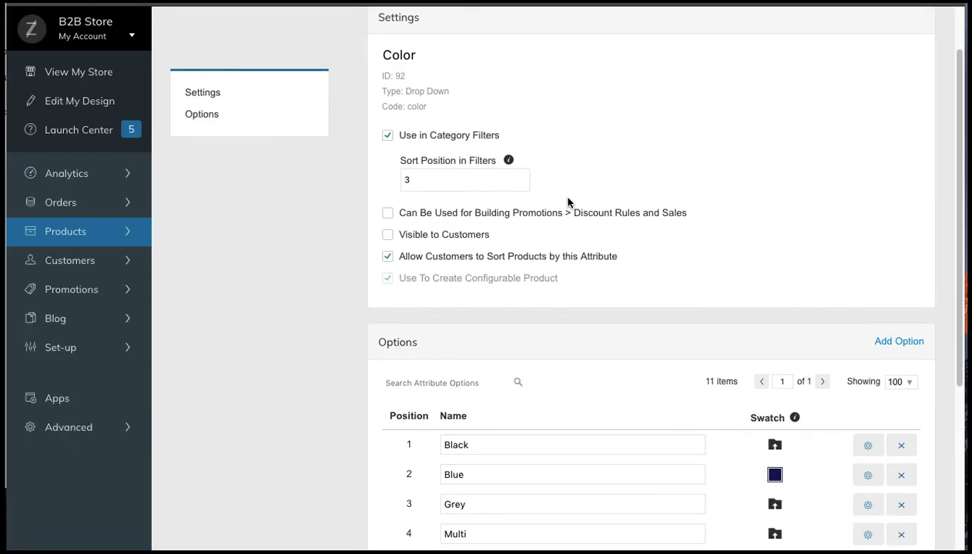
scroll(568, 202, down, 3)
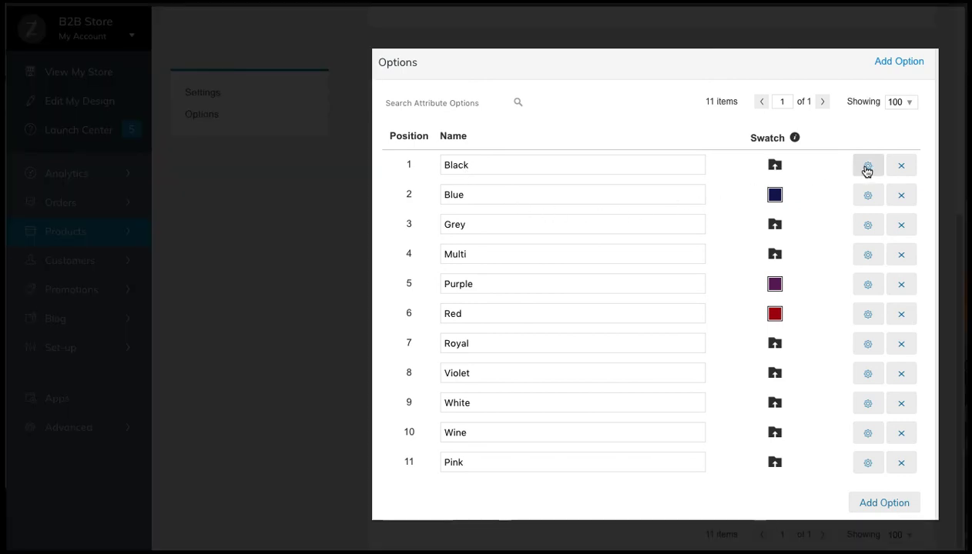
Sort all Color options alphabetically, then assign a grey colour to the Grey option's swatch
click(866, 168)
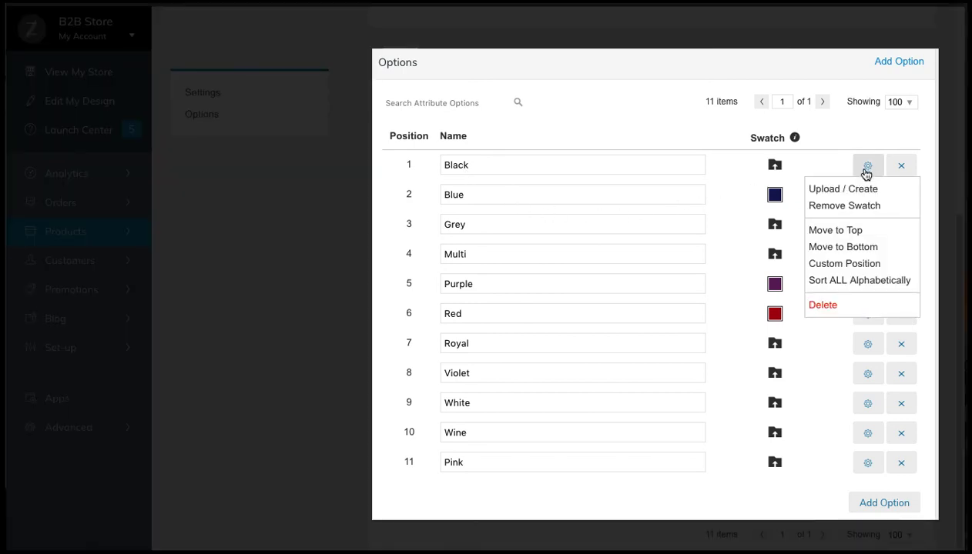
click(828, 286)
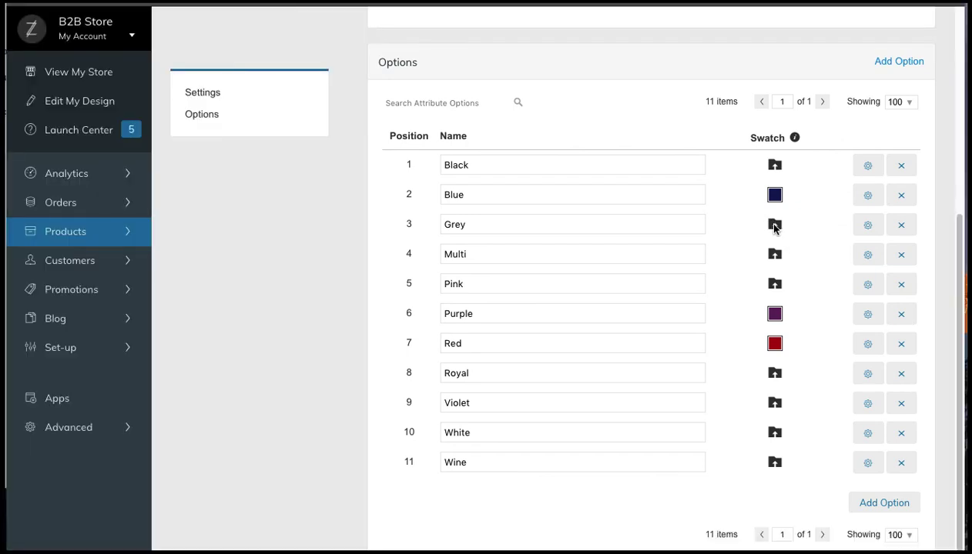
click(774, 225)
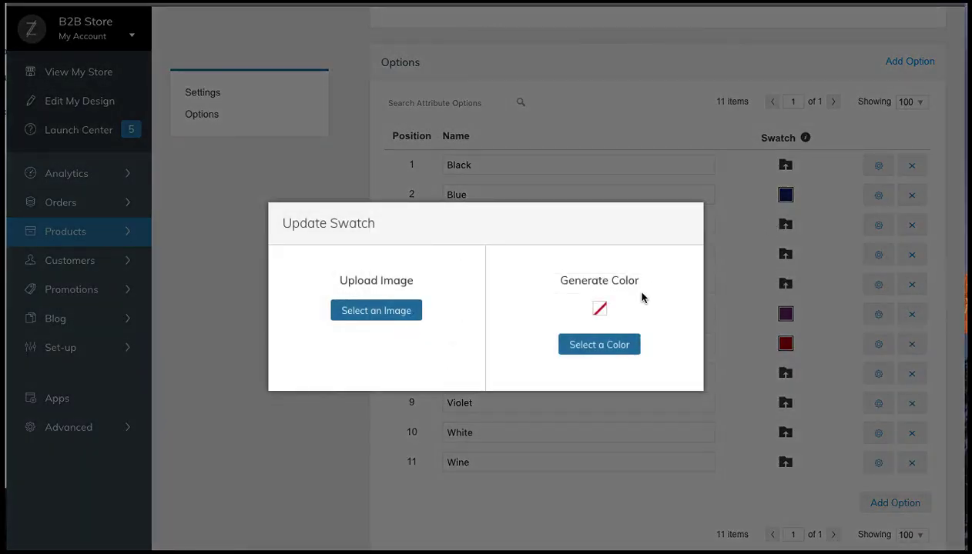
click(614, 347)
click(604, 381)
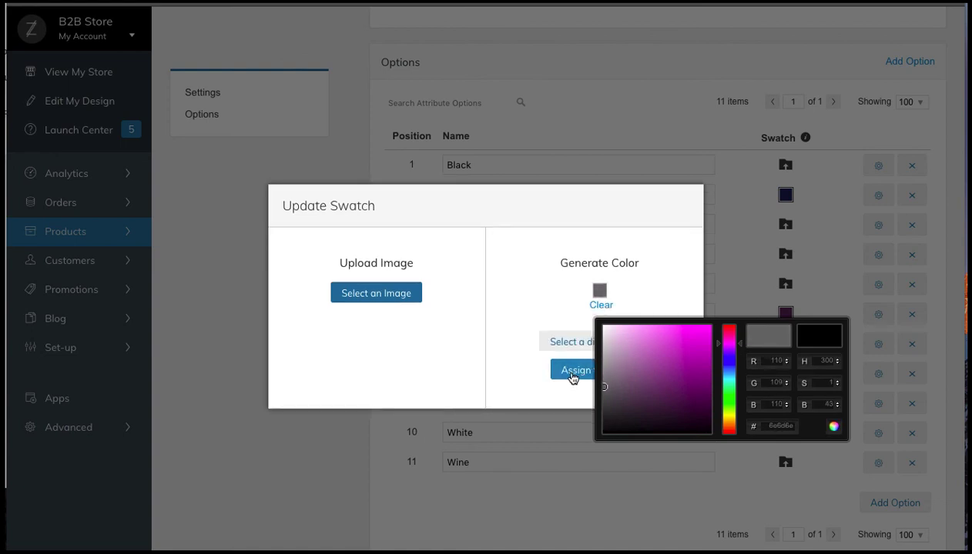
click(578, 376)
click(578, 376)
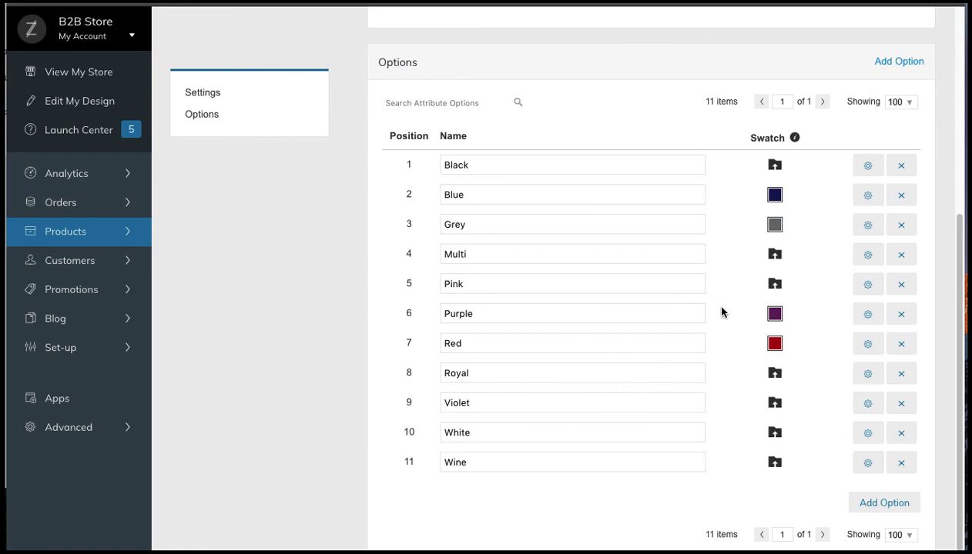
scroll(729, 313, down, 1)
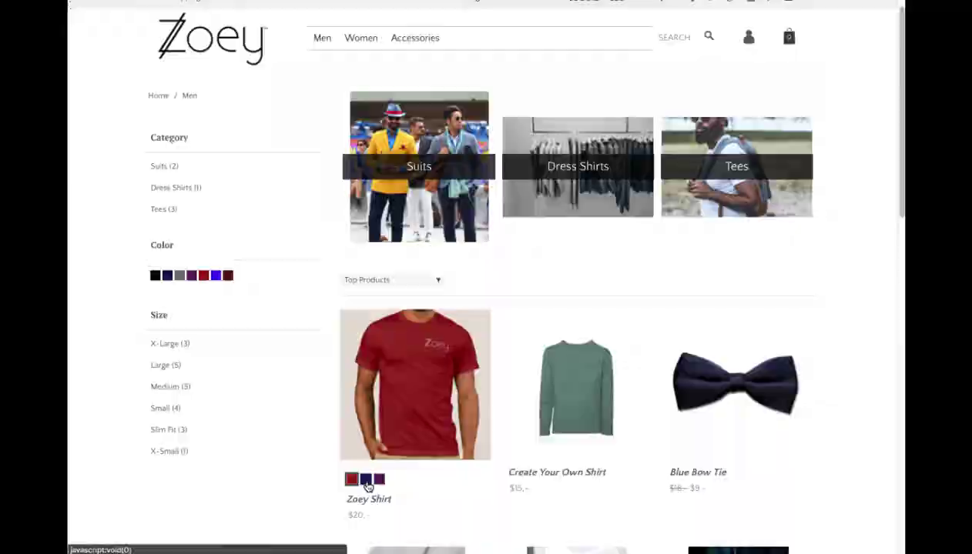
Preview the navy and purple Zoey Shirt swatches, then open its quick view showing the blue shirt
click(373, 481)
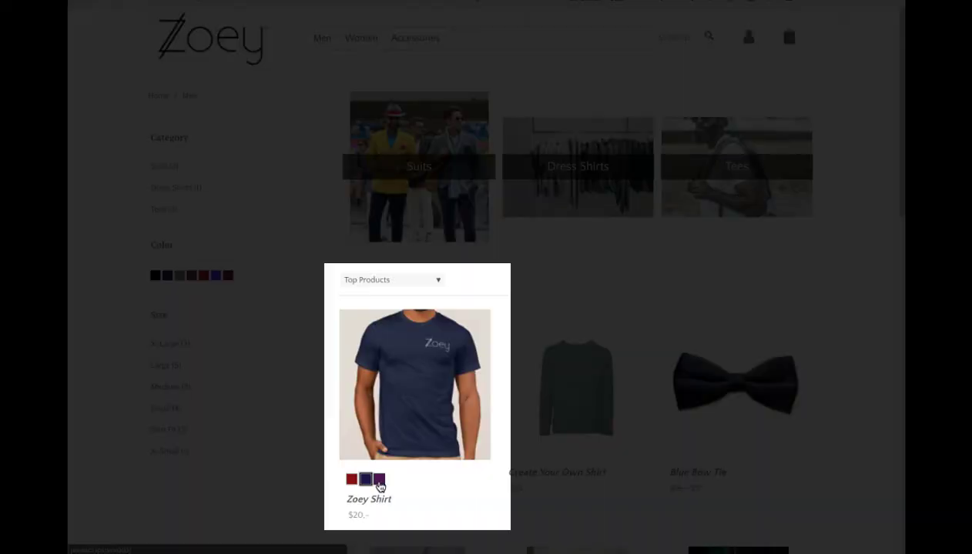
click(380, 480)
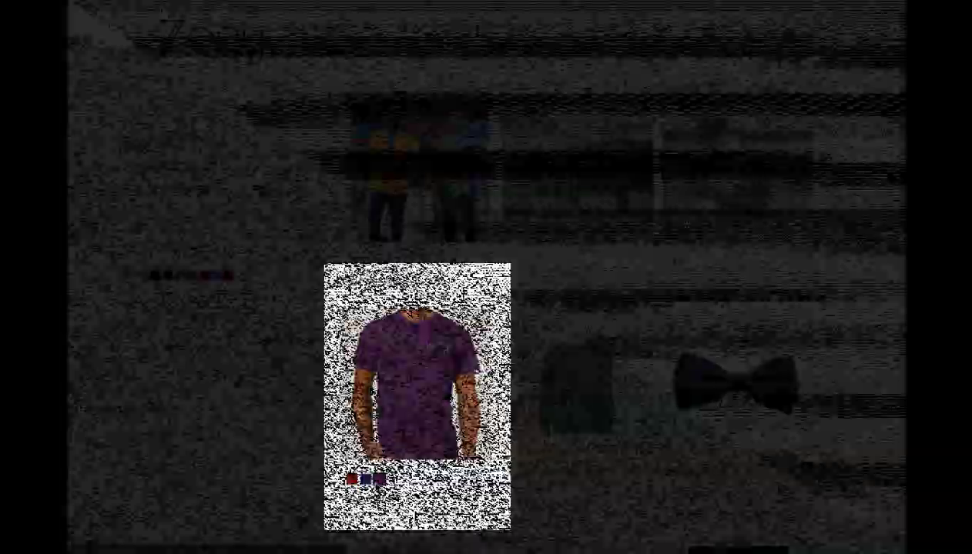
mouse_move(401, 445)
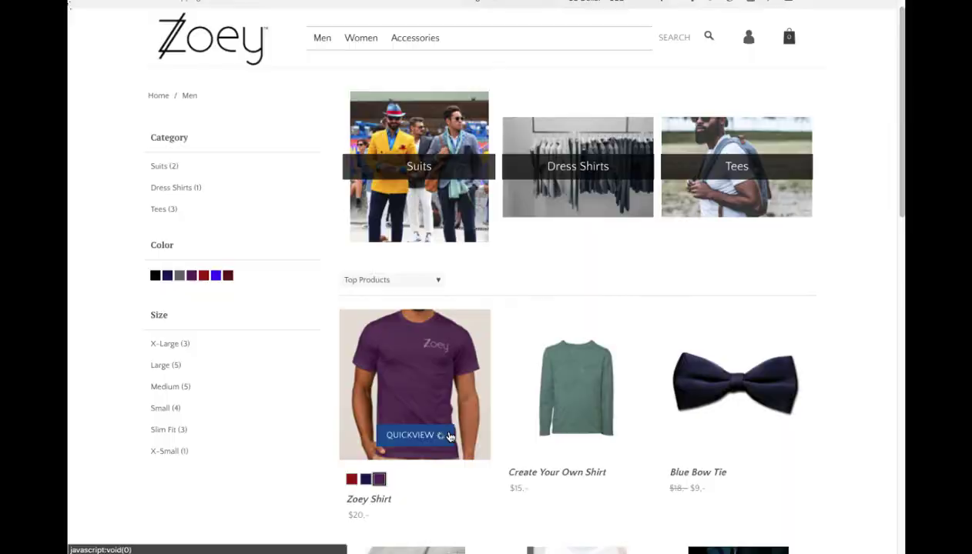
click(401, 443)
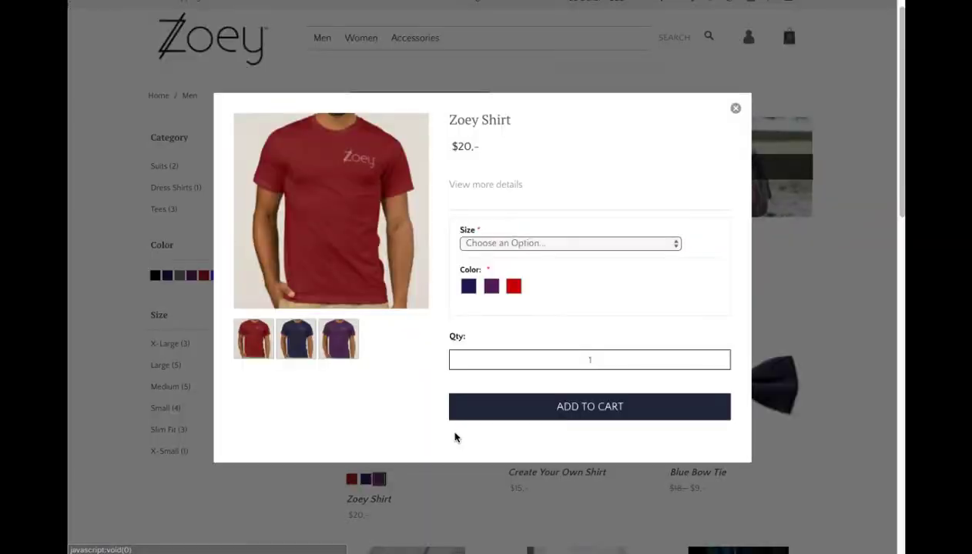
click(469, 291)
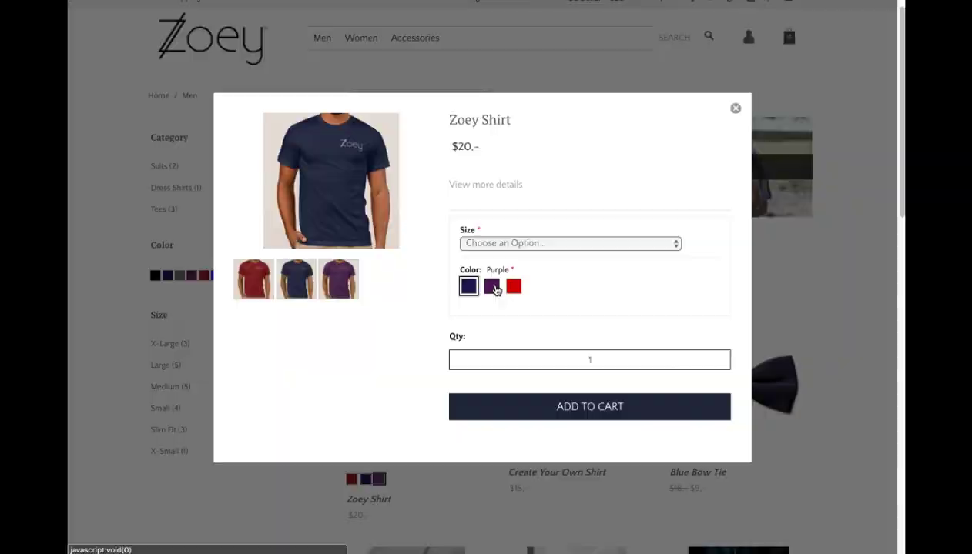